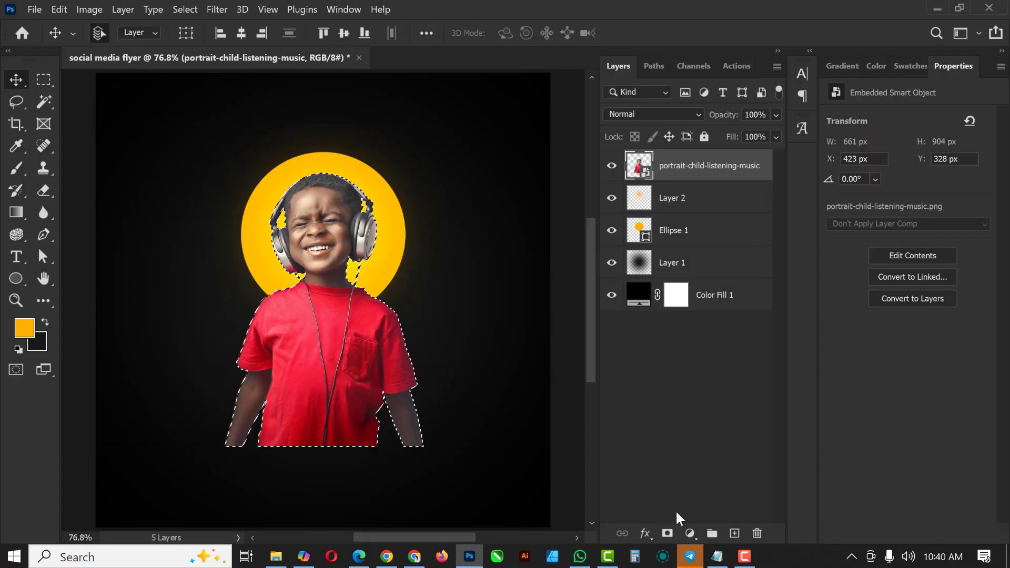
Place the headphone boy photo, mask its bottom, then apply Camera Raw and Black & White
{"action": "left_click", "coordinate": [667, 533]}
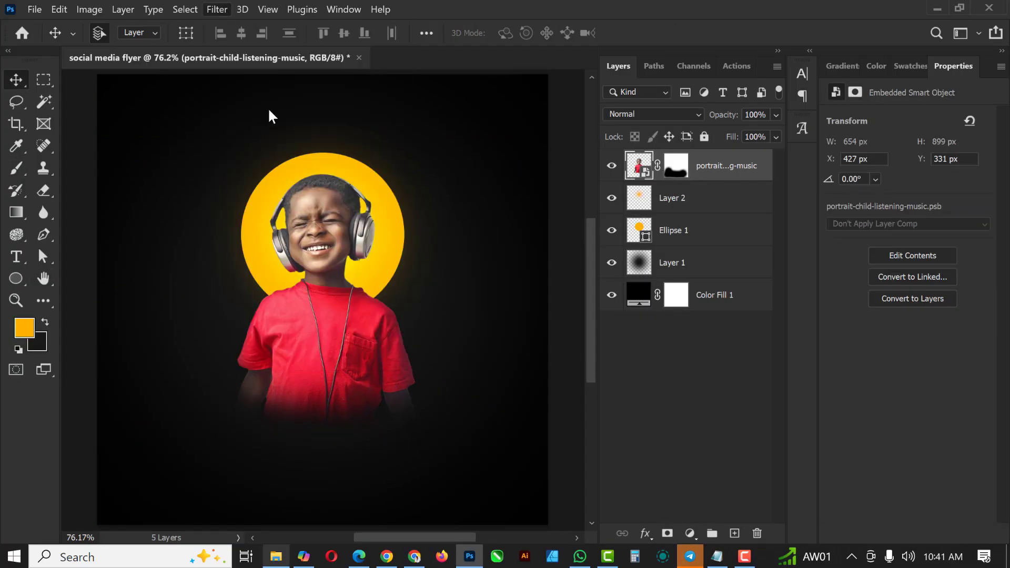
{"action": "key", "text": "shift+ctrl+a"}
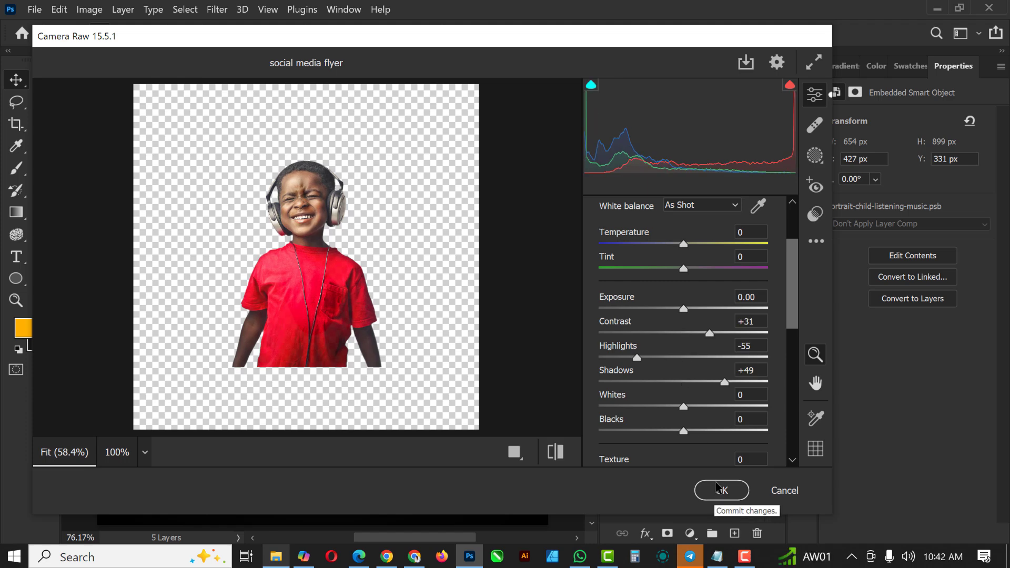
{"action": "left_click", "coordinate": [717, 490]}
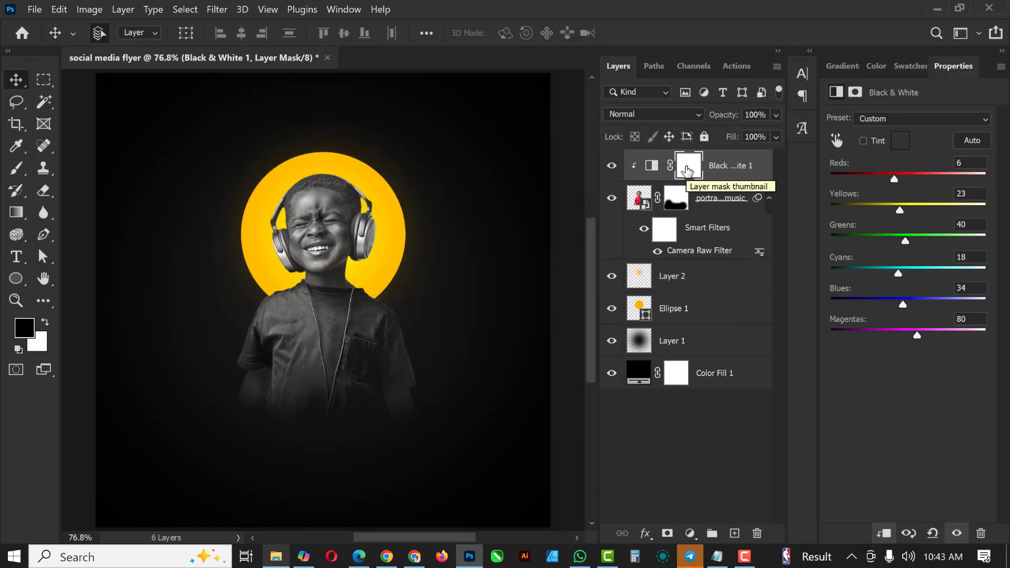
{"action": "left_click", "coordinate": [689, 165]}
{"action": "key", "text": "x"}
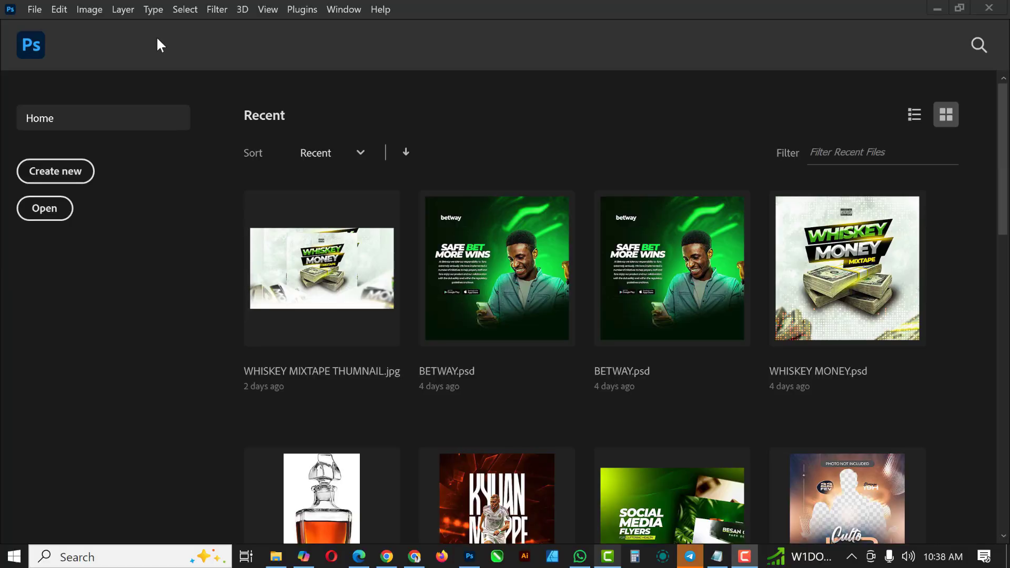
Create a 5 × 5 in, 300 ppi transparent document named 'social media flyer'
{"action": "left_click", "coordinate": [35, 9]}
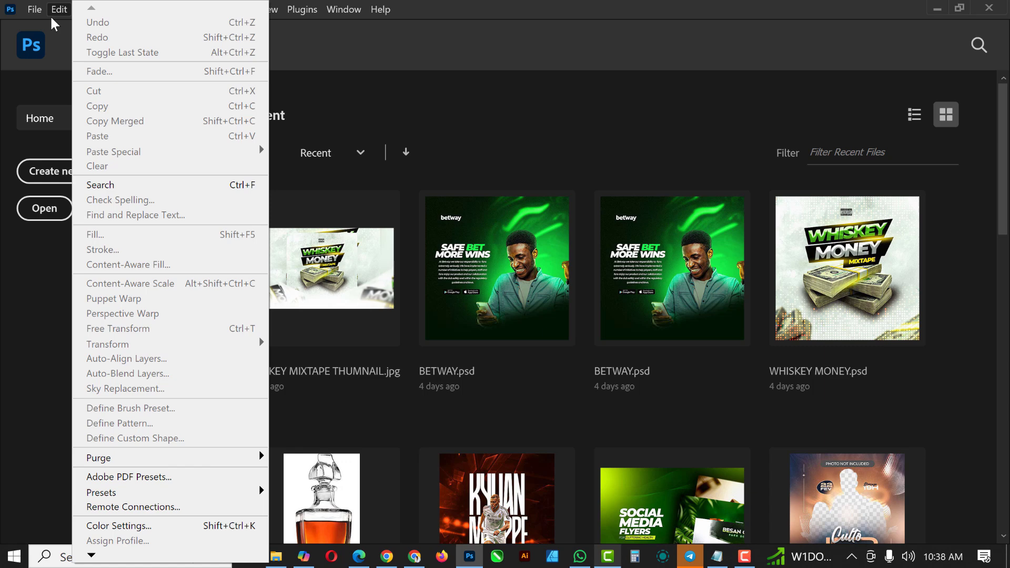
{"action": "left_click", "coordinate": [45, 29]}
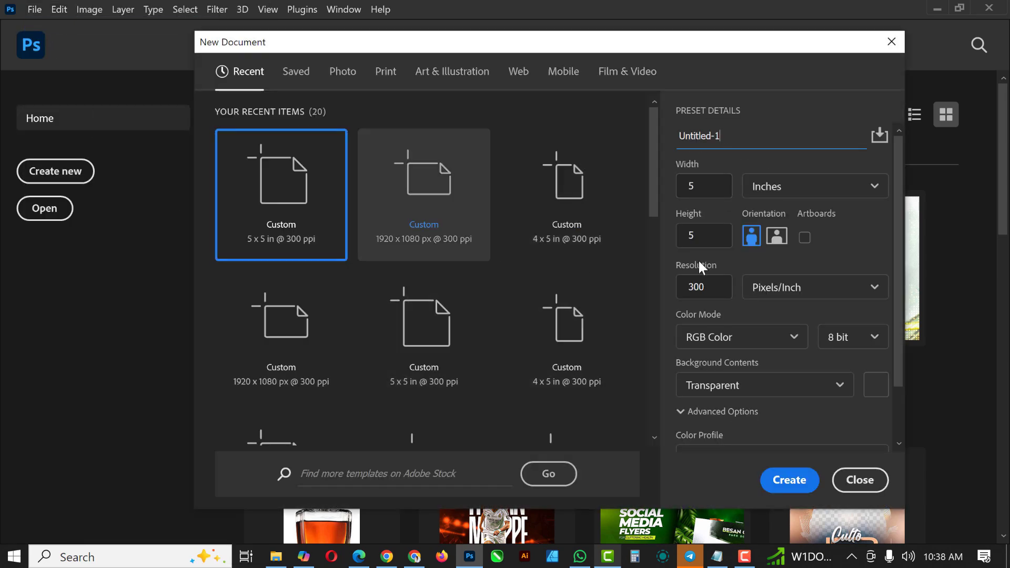
{"action": "left_click", "coordinate": [742, 133]}
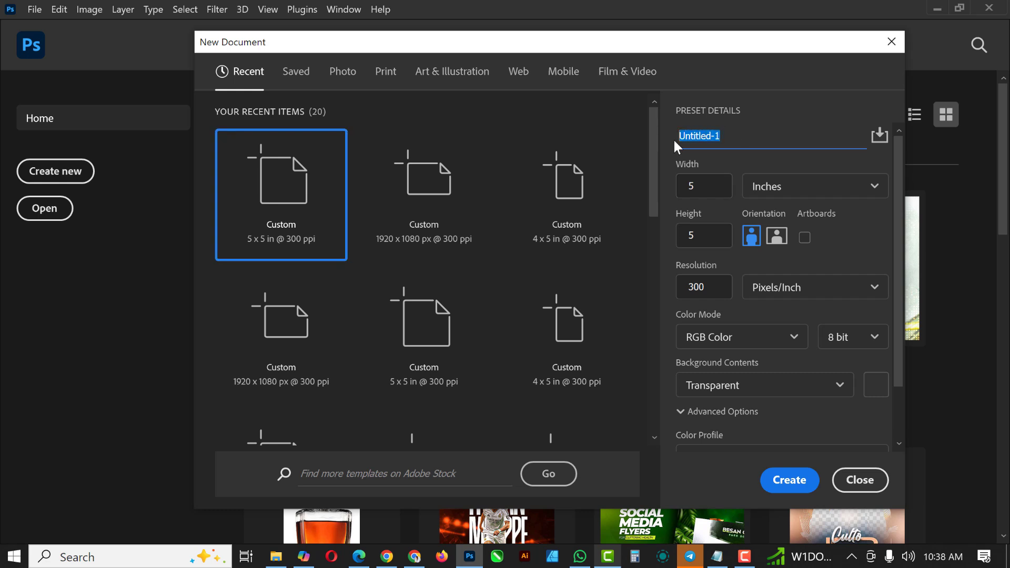
{"action": "type", "text": "social media flyer"}
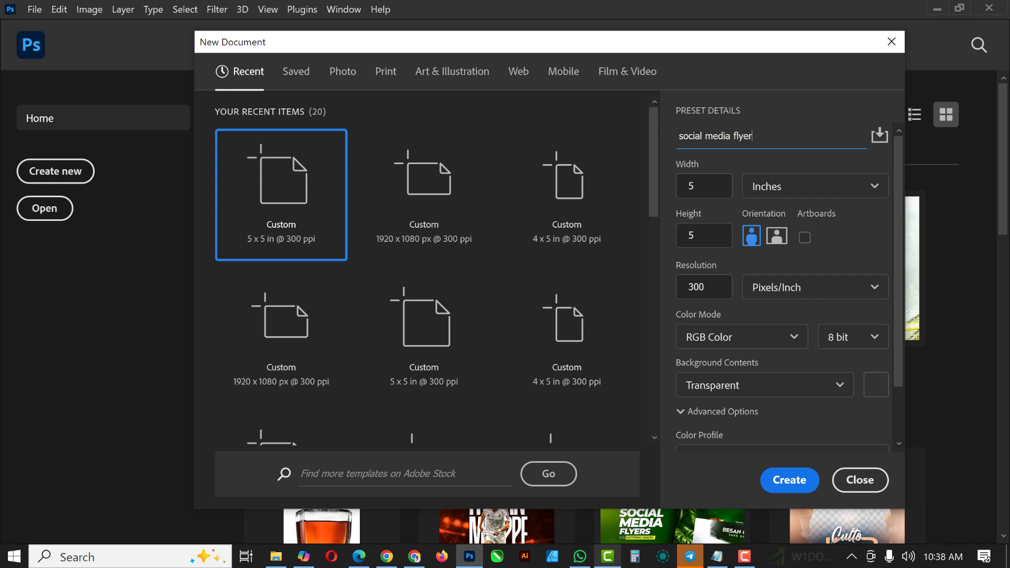
{"action": "left_click", "coordinate": [705, 183]}
{"action": "left_click", "coordinate": [710, 231]}
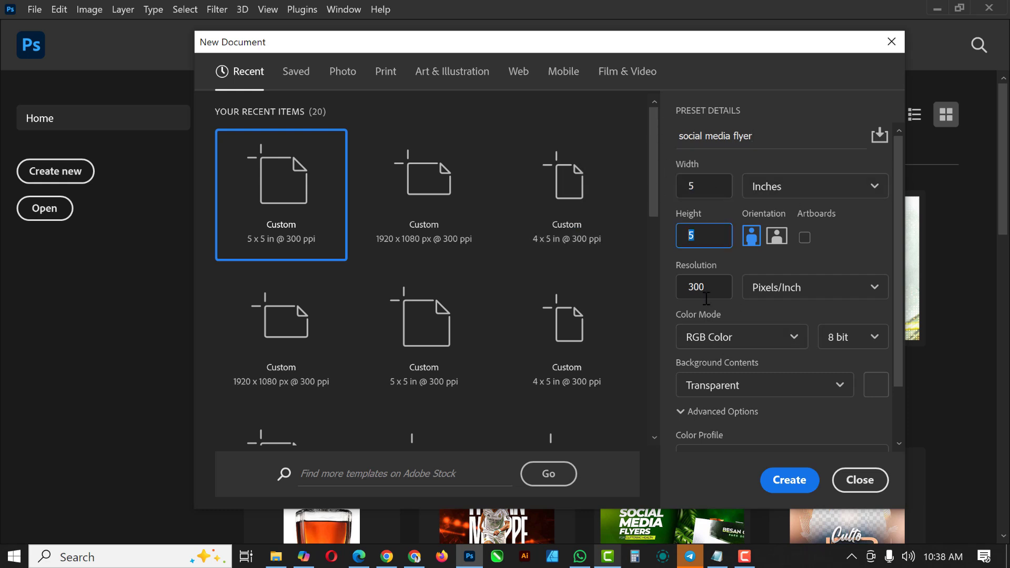
{"action": "key", "text": "Tab"}
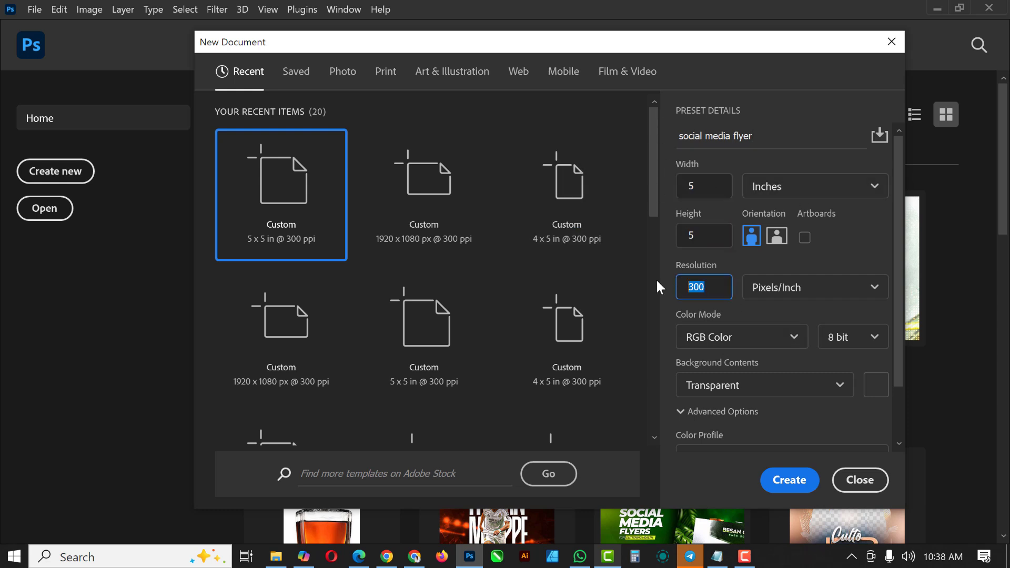
{"action": "left_click", "coordinate": [806, 487]}
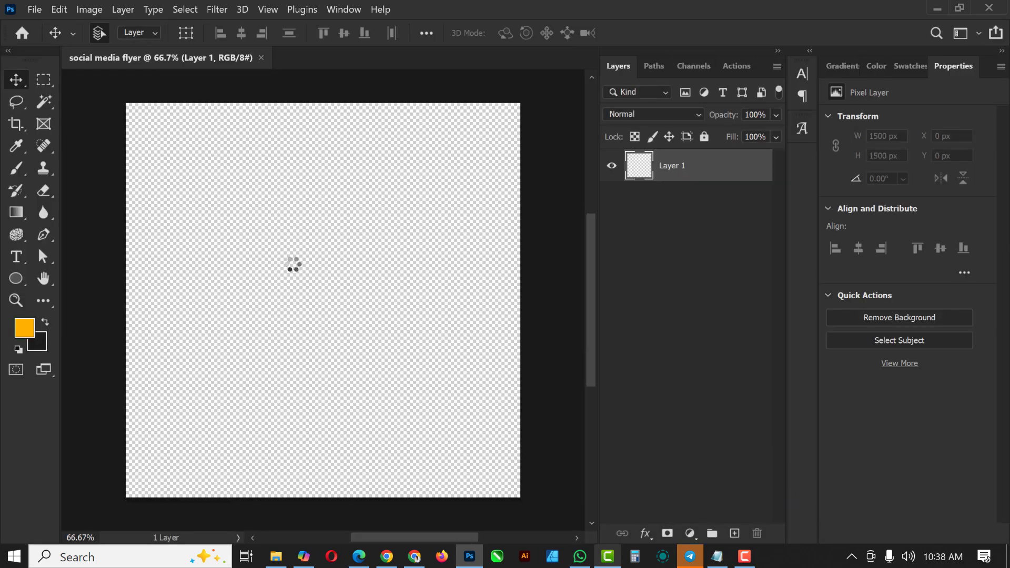
Fill the flyer background with a black Solid Color fill layer
{"action": "key", "text": "ctrl+0"}
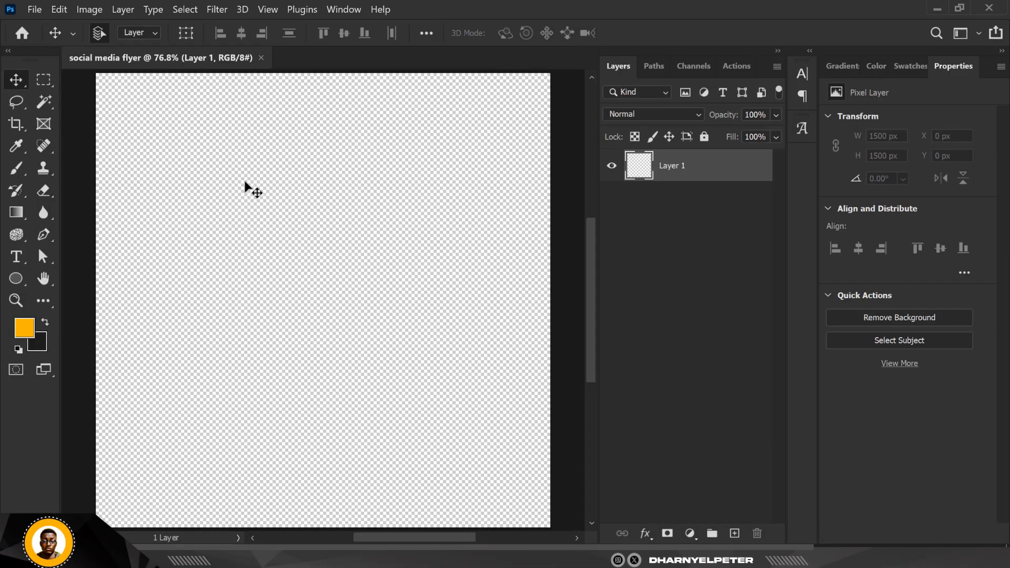
{"action": "scroll", "coordinate": [245, 182], "scroll_direction": "down", "scroll_amount": 1}
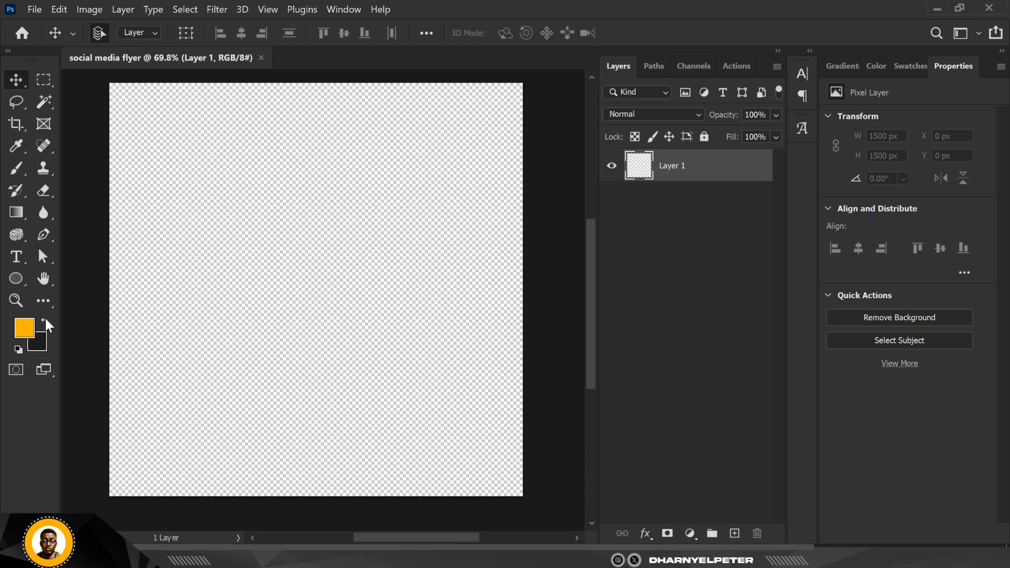
{"action": "left_click", "coordinate": [26, 330]}
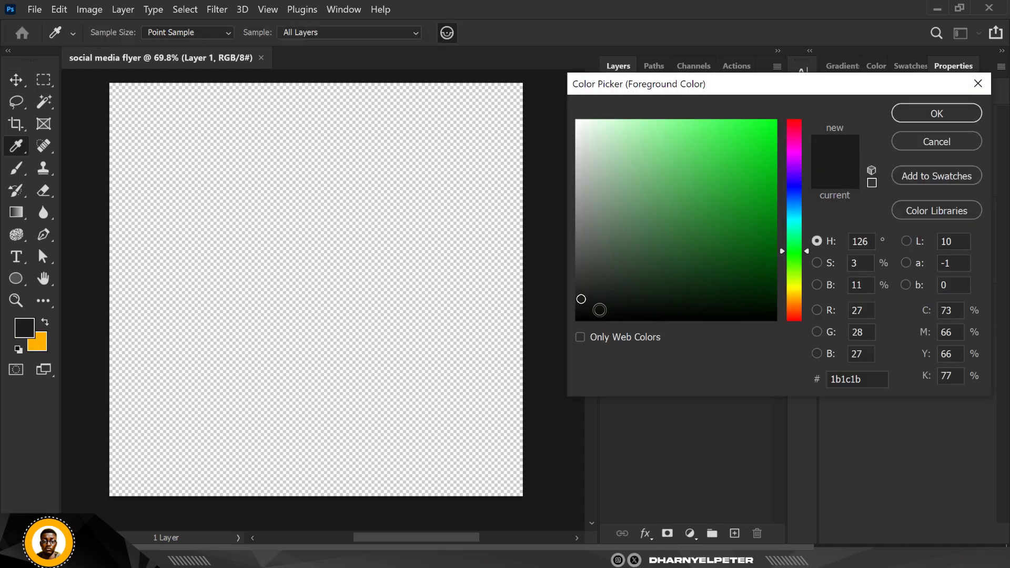
{"action": "left_click_drag", "start_coordinate": [582, 302], "coordinate": [777, 320]}
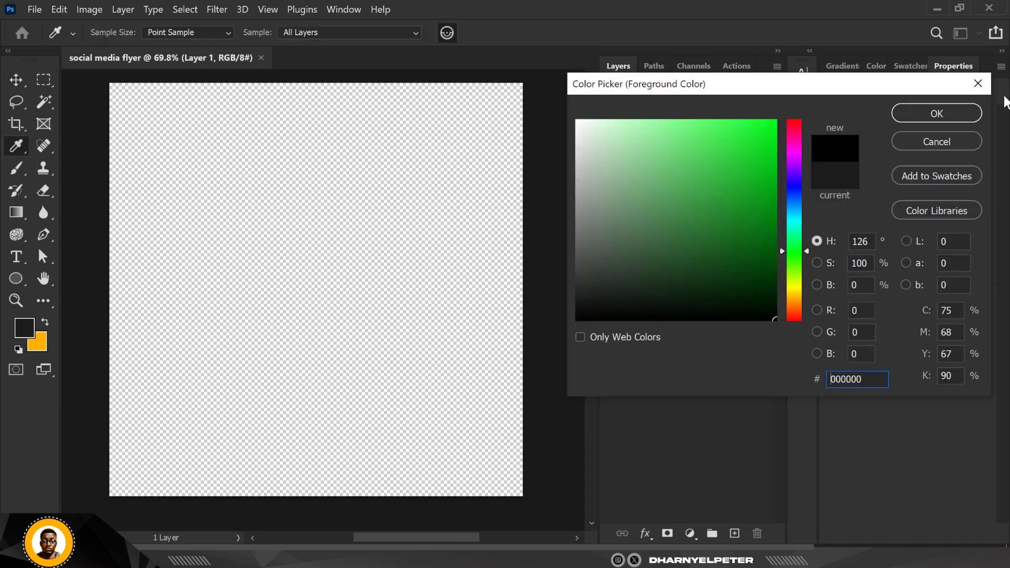
{"action": "left_click", "coordinate": [938, 115]}
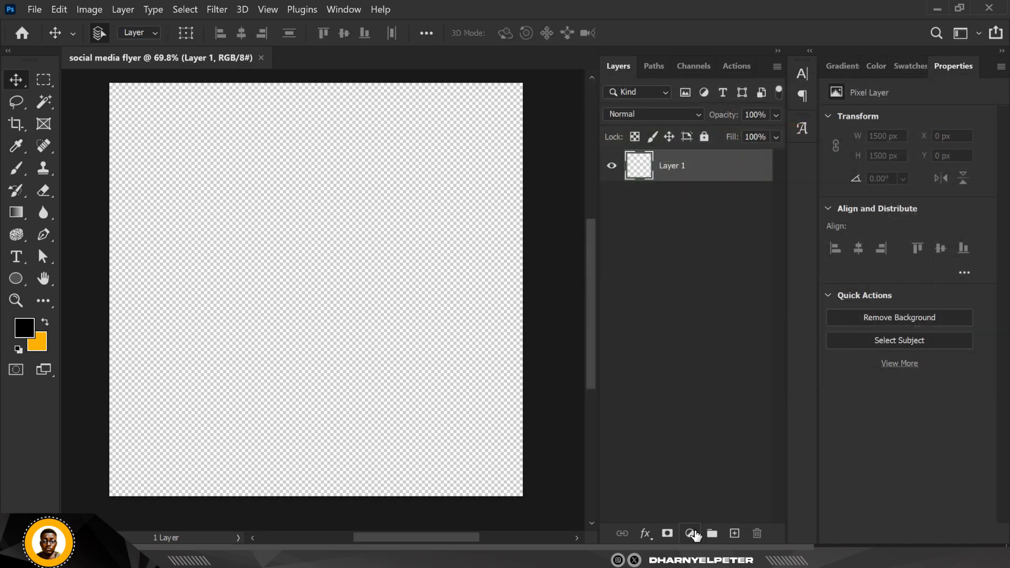
{"action": "left_click", "coordinate": [690, 533]}
{"action": "left_click", "coordinate": [721, 252]}
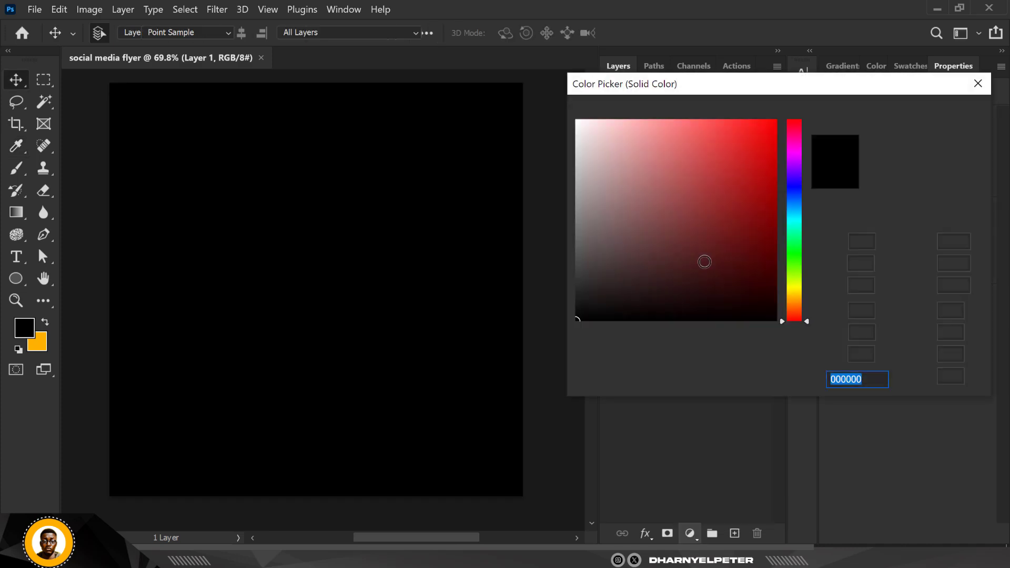
{"action": "left_click", "coordinate": [927, 119]}
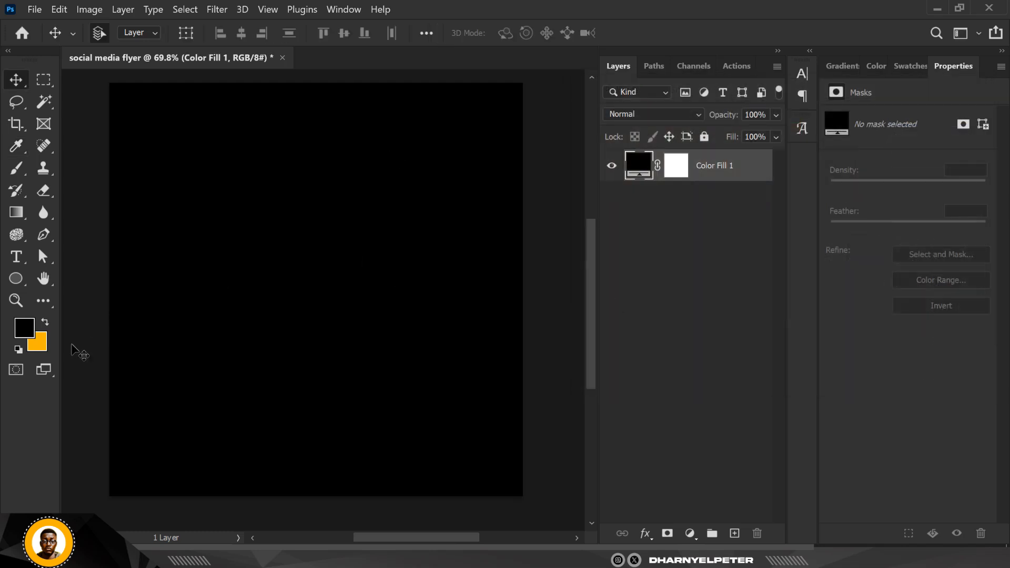
On a new layer, paint one large soft #161717 dab at the canvas centre
{"action": "left_click", "coordinate": [28, 333]}
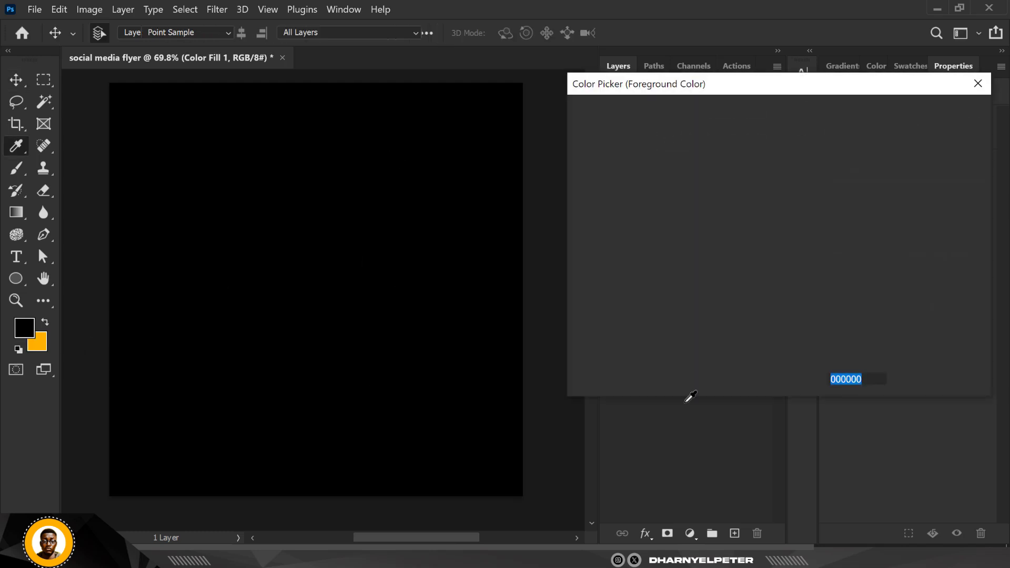
{"action": "left_click", "coordinate": [857, 378]}
{"action": "type", "text": "161717"}
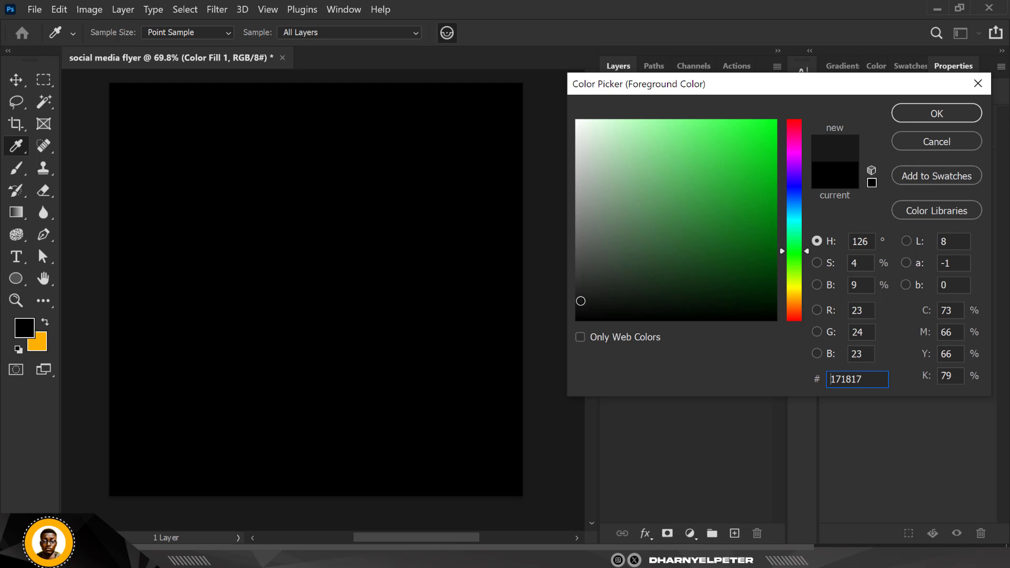
{"action": "left_click", "coordinate": [938, 117]}
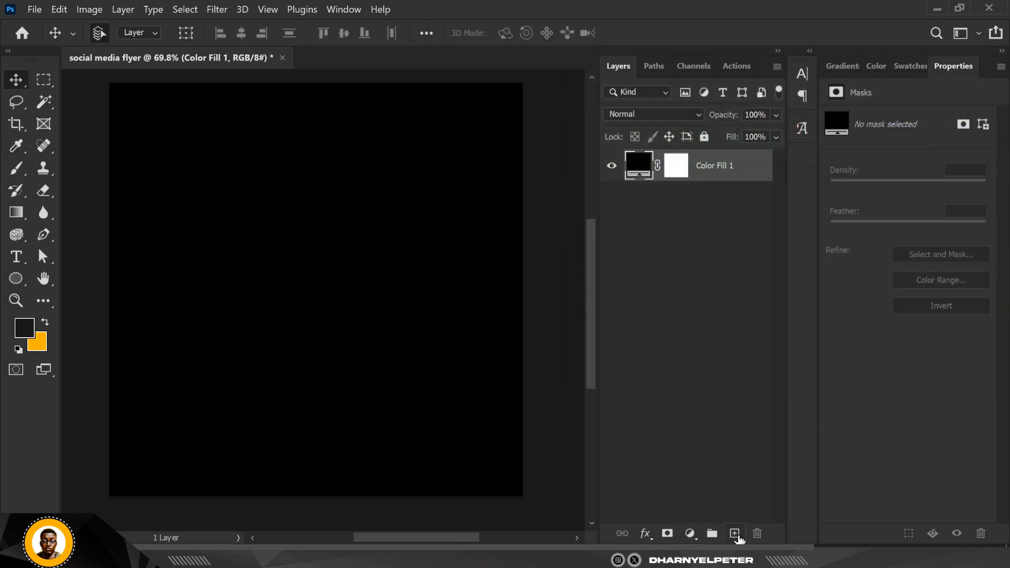
{"action": "left_click", "coordinate": [736, 535]}
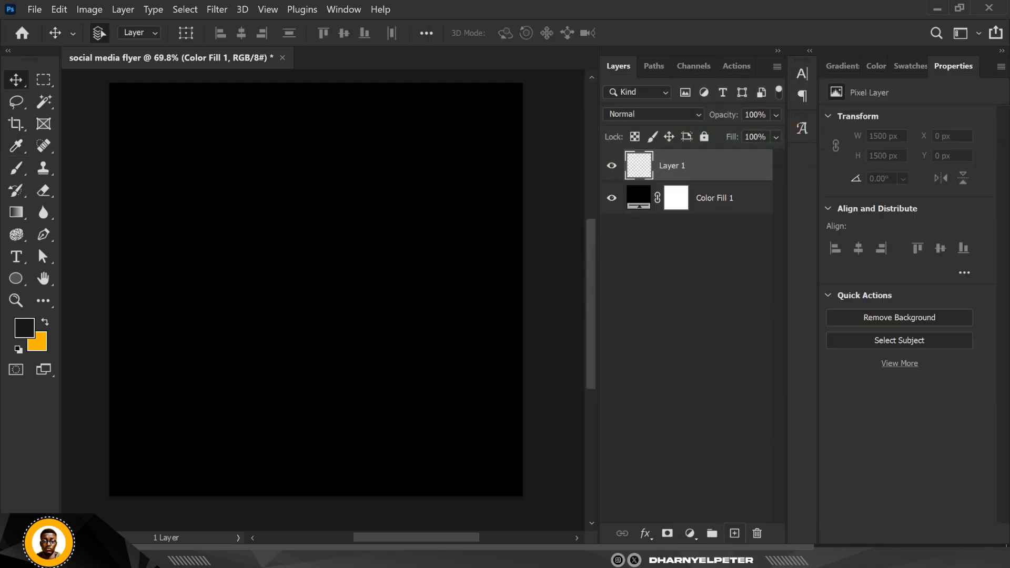
{"action": "left_click", "coordinate": [14, 170]}
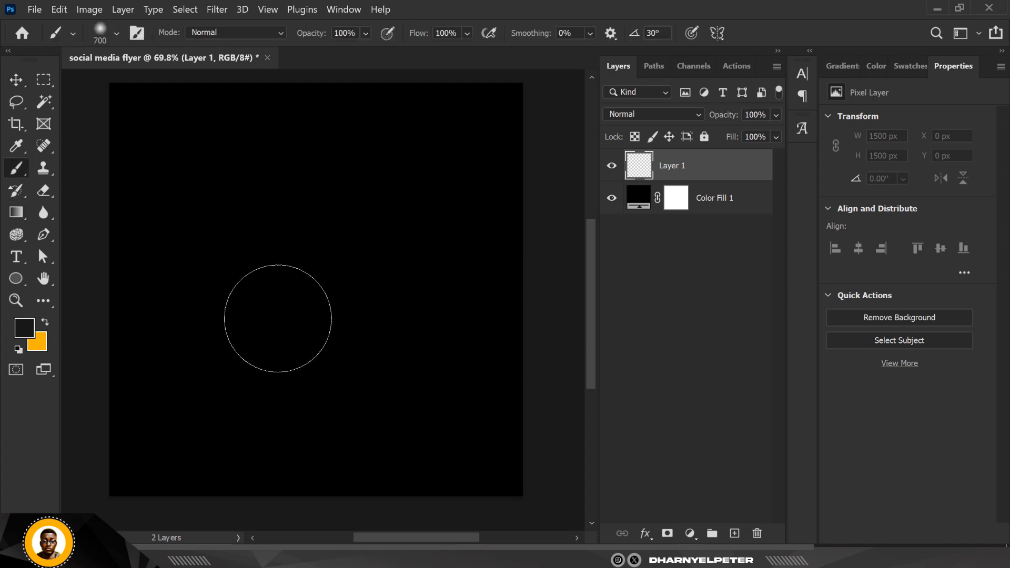
{"action": "key", "text": "bracketright"}
{"action": "key", "text": "bracketright"}
{"action": "key", "text": "bracketright"}
{"action": "key", "text": "bracketright"}
{"action": "key", "text": "bracketright"}
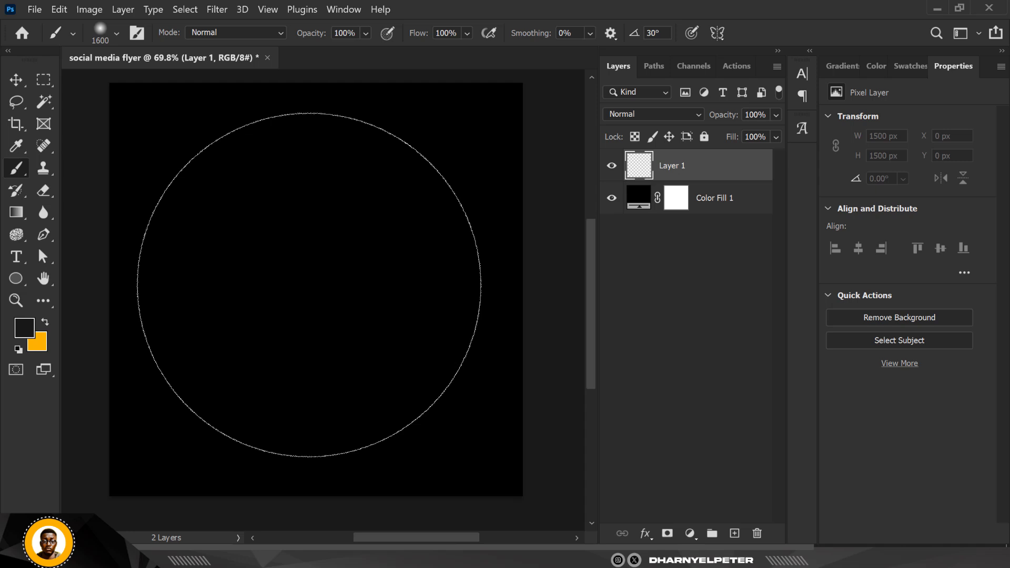
{"action": "left_click", "coordinate": [309, 286]}
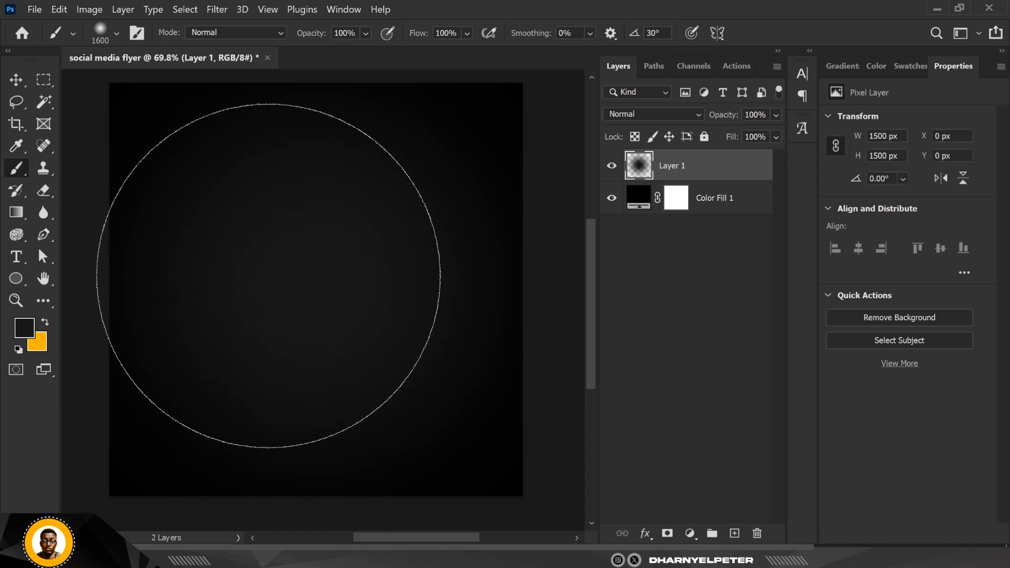
{"action": "key", "text": "v"}
{"action": "scroll", "coordinate": [436, 316], "scroll_direction": "down", "scroll_amount": 3}
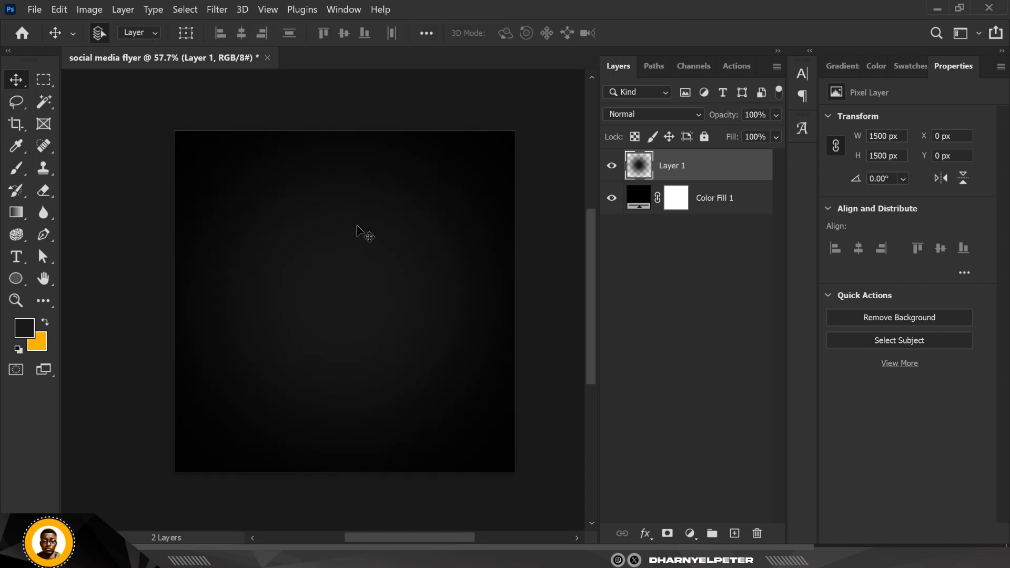
{"action": "scroll", "coordinate": [356, 229], "scroll_direction": "up", "scroll_amount": 3}
{"action": "scroll", "coordinate": [357, 218], "scroll_direction": "up", "scroll_amount": 1}
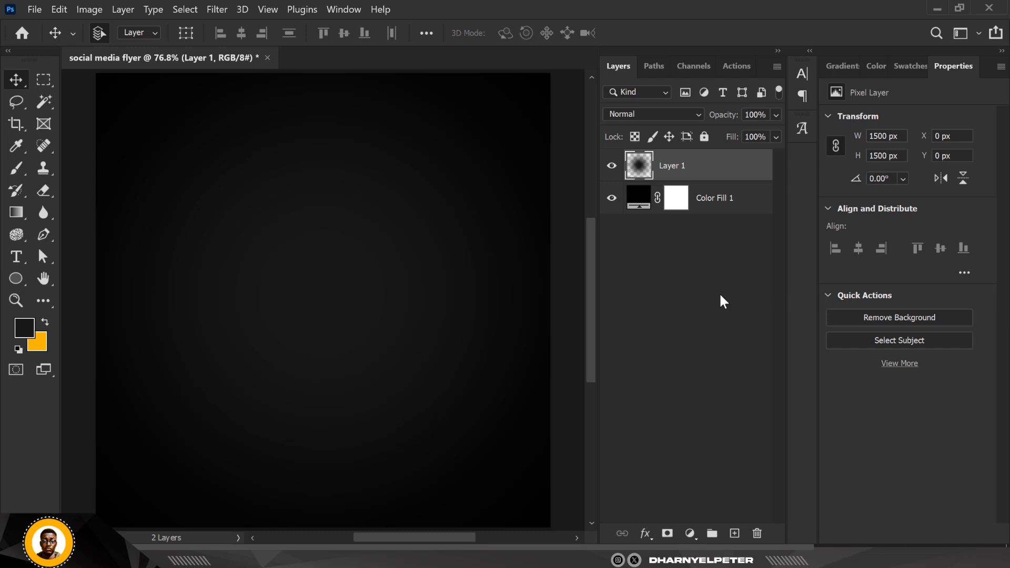
Draw a circle with the Ellipse tool in the upper middle of the canvas
{"action": "left_click", "coordinate": [16, 278]}
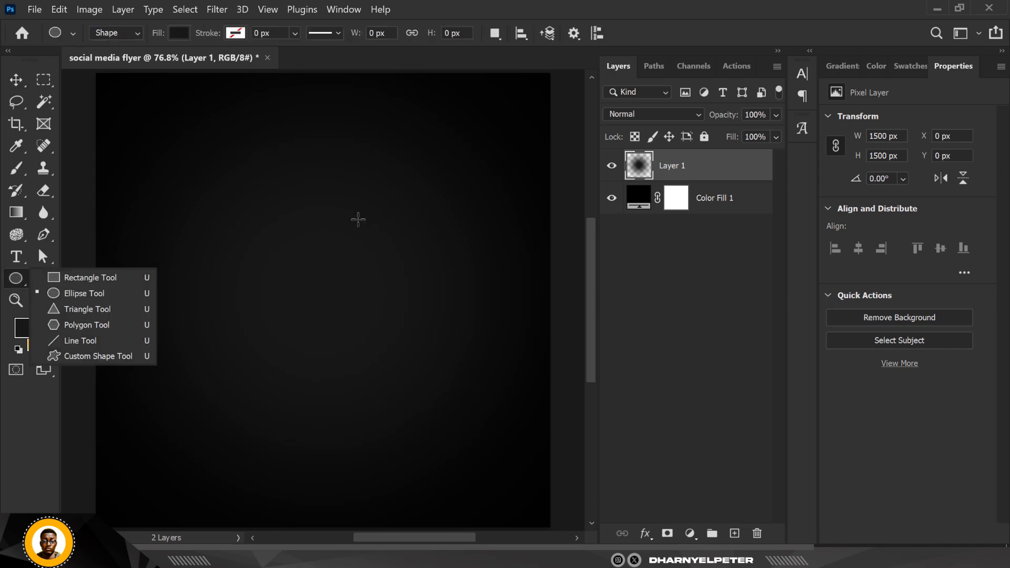
{"action": "left_click", "coordinate": [121, 295]}
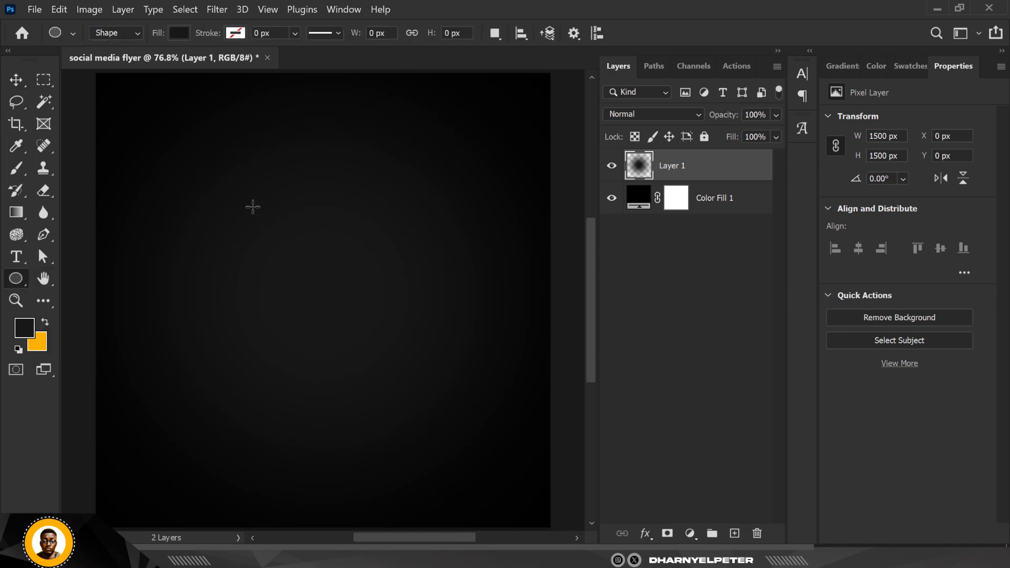
{"action": "left_click_drag", "start_coordinate": [254, 205], "coordinate": [417, 394]}
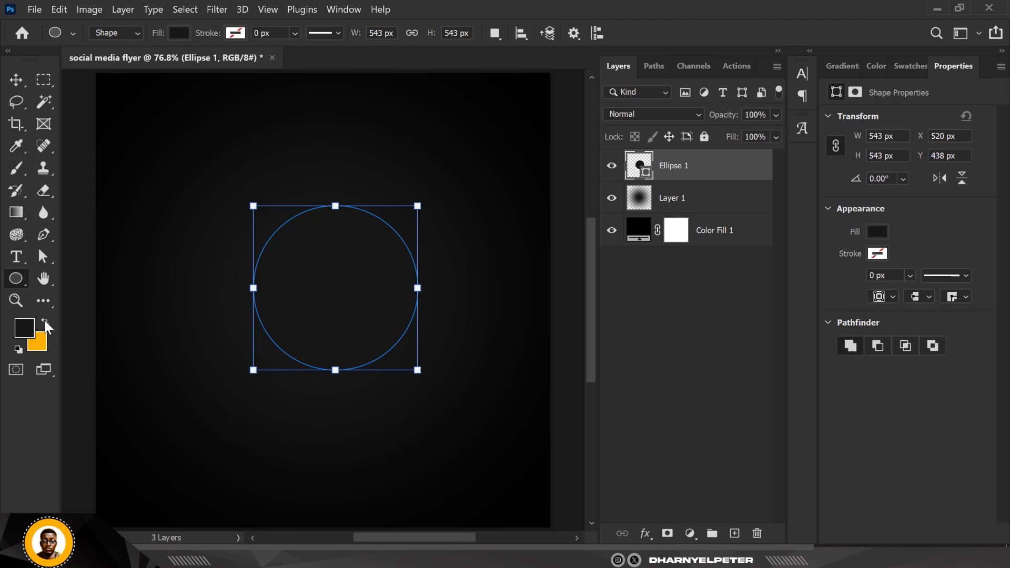
Fill the circle orange ffb400 and move it higher and slightly left
{"action": "left_click", "coordinate": [45, 323]}
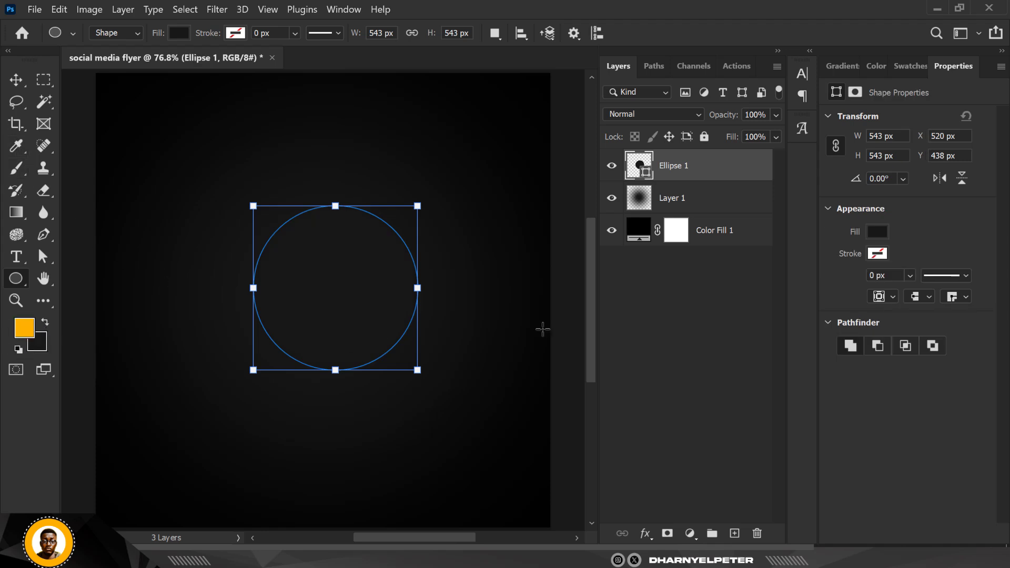
{"action": "double_click", "coordinate": [646, 175]}
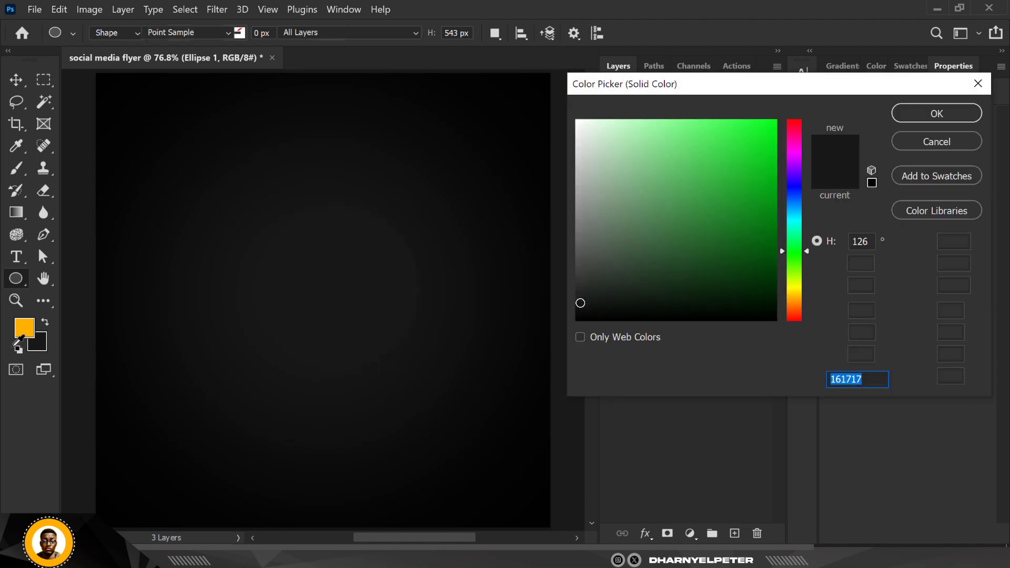
{"action": "left_click", "coordinate": [27, 325]}
{"action": "left_click", "coordinate": [899, 113]}
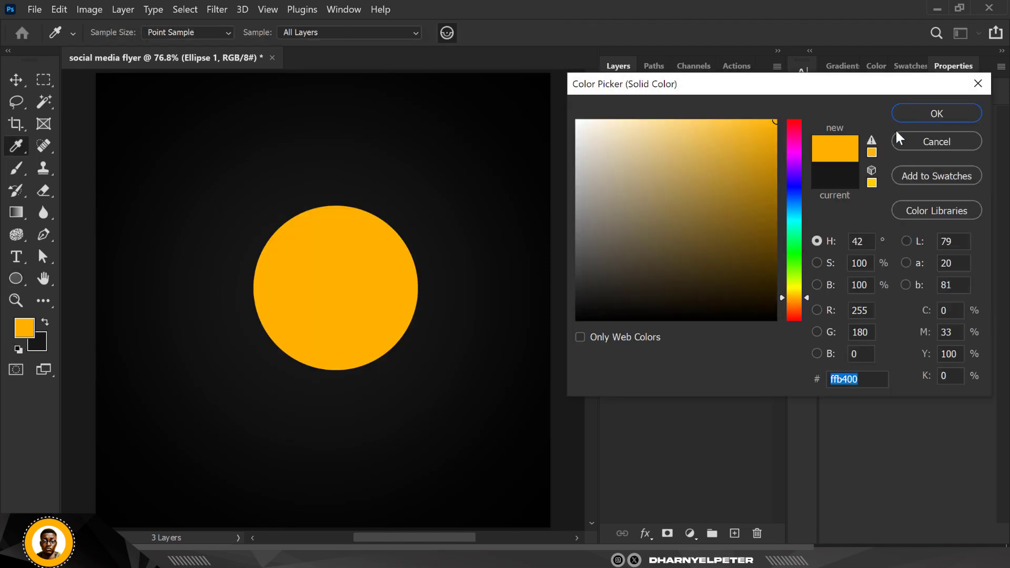
{"action": "key", "text": "v"}
{"action": "left_click_drag", "start_coordinate": [335, 306], "coordinate": [345, 262]}
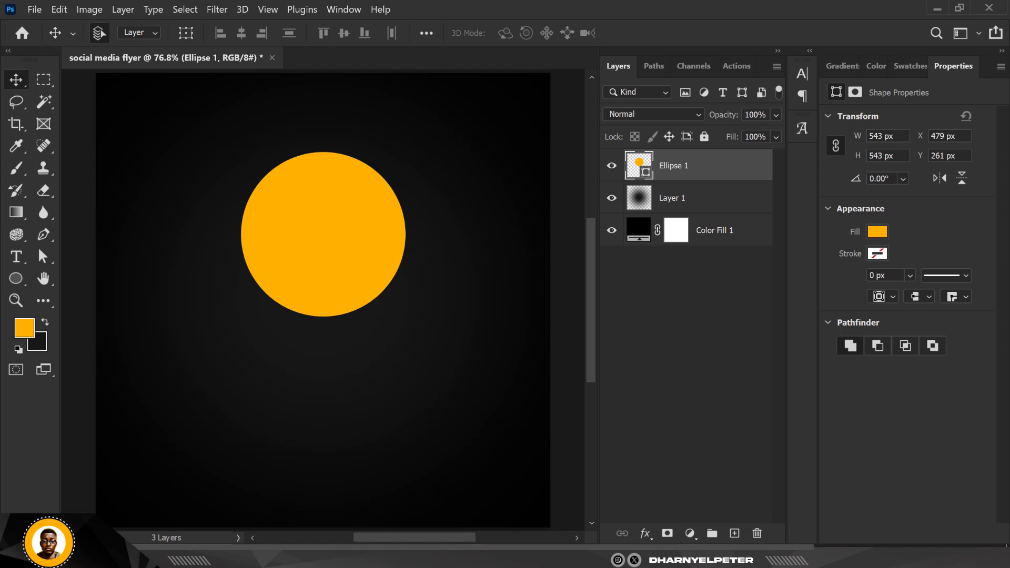
Brush an orange glow around the circle on a new Linear Dodge (Add) layer
{"action": "left_click", "coordinate": [735, 534]}
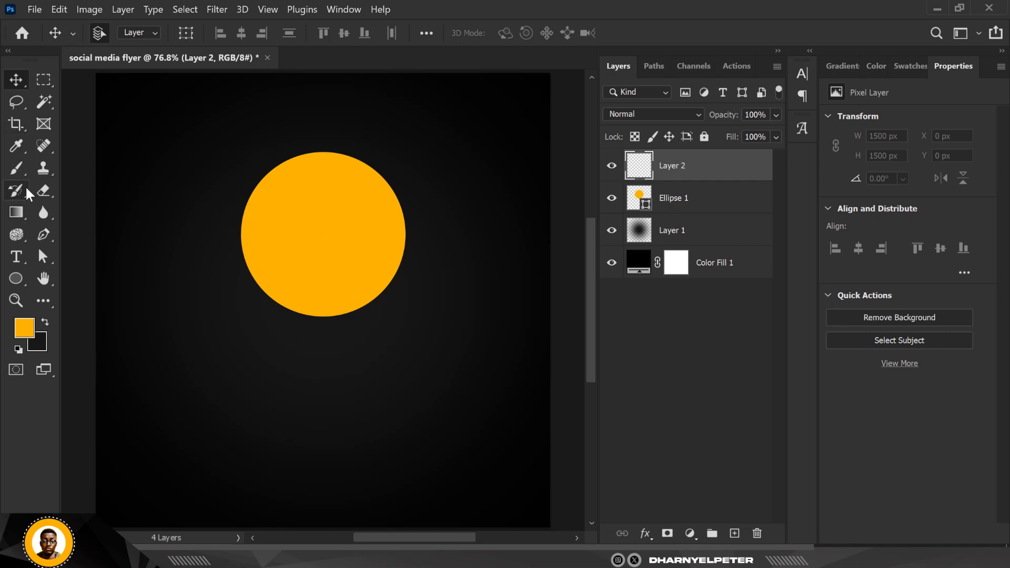
{"action": "left_click", "coordinate": [16, 168]}
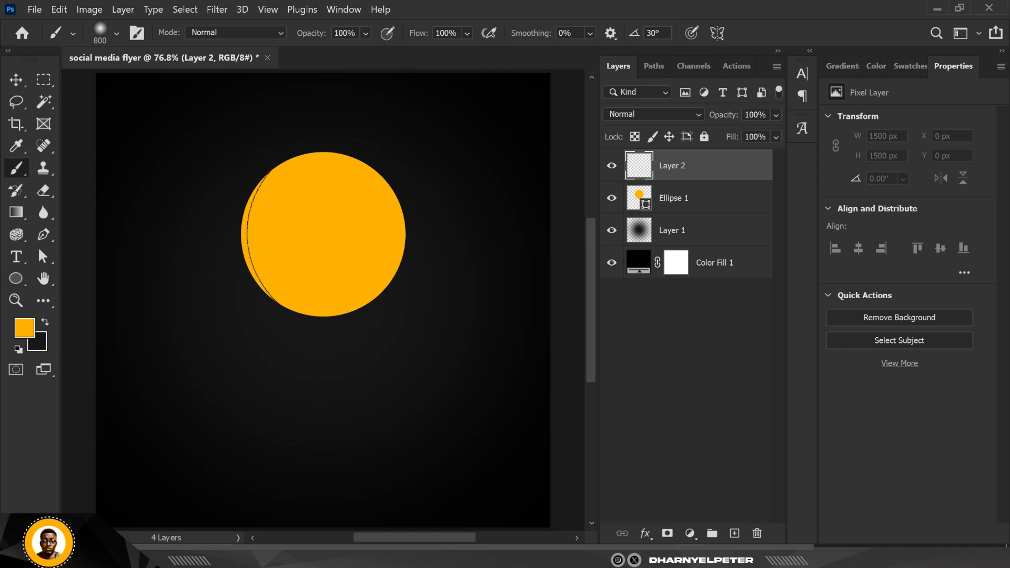
{"action": "key", "text": "bracketleft"}
{"action": "key", "text": "bracketleft"}
{"action": "key", "text": "bracketright"}
{"action": "left_click", "coordinate": [324, 236]}
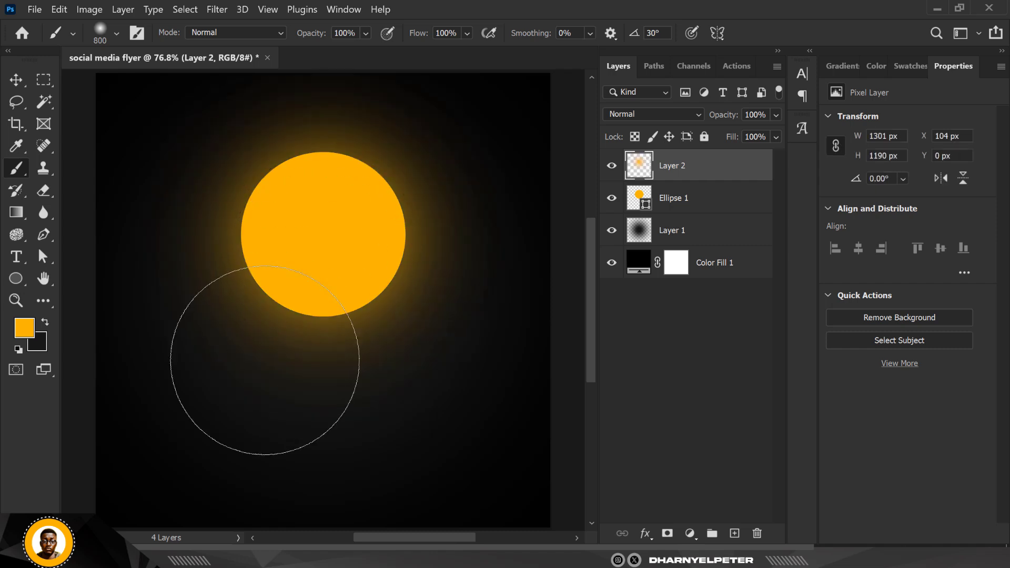
{"action": "left_click", "coordinate": [680, 114]}
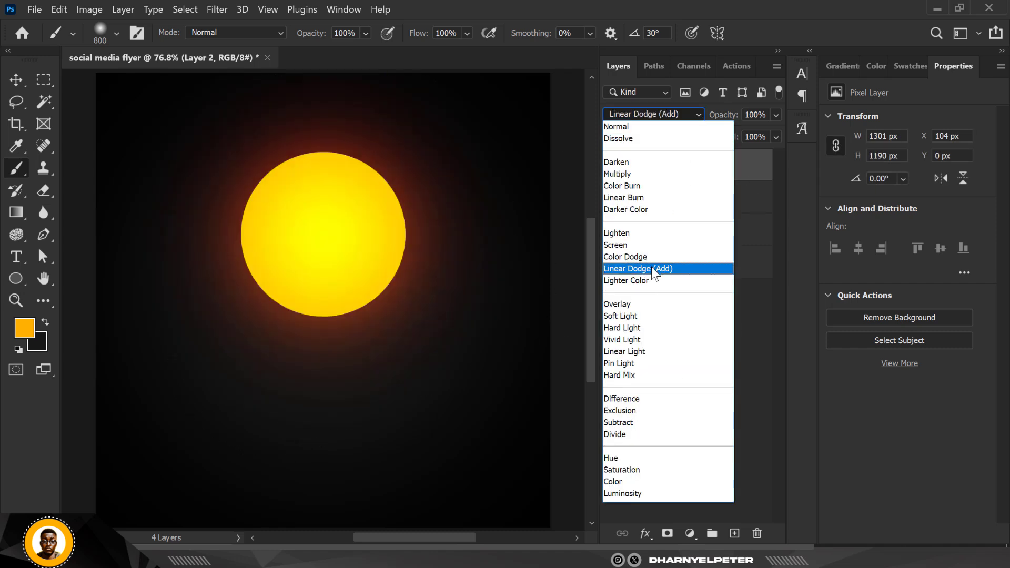
{"action": "left_click", "coordinate": [651, 266]}
Scale the glow layer down to about 68% and nudge it up
{"action": "left_click", "coordinate": [22, 80]}
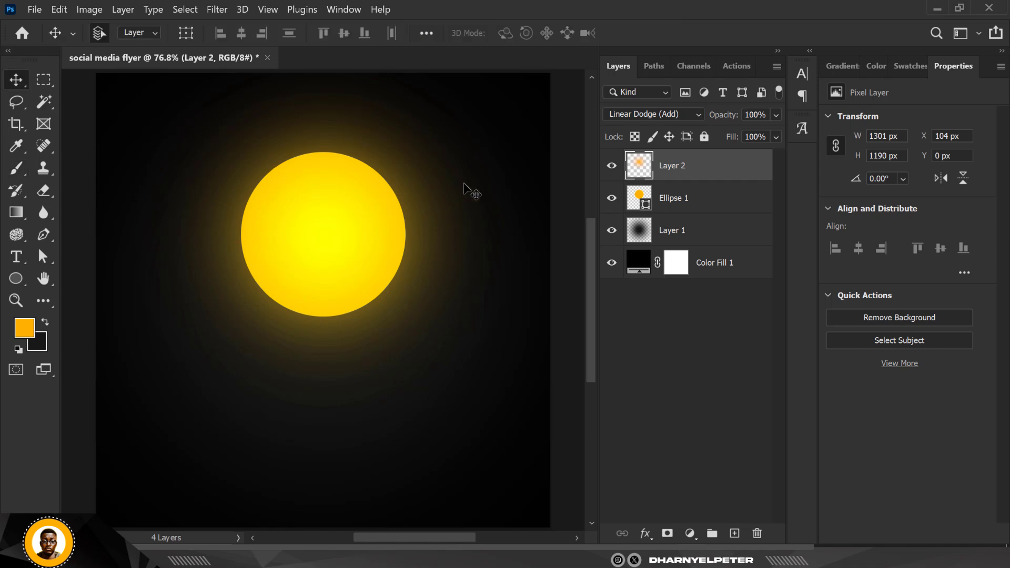
{"action": "key", "text": "ctrl+t"}
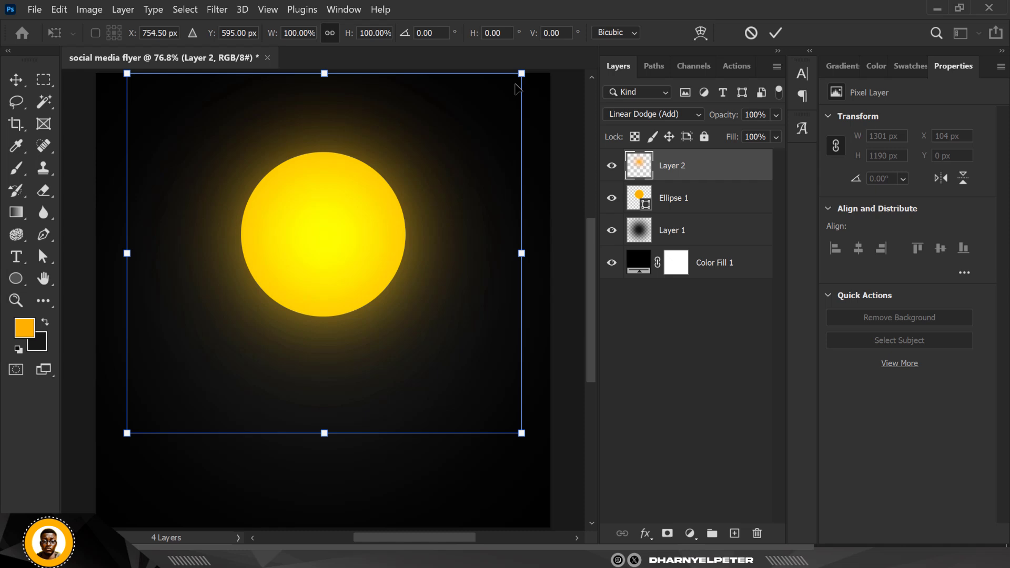
{"action": "left_click_drag", "start_coordinate": [520, 76], "coordinate": [437, 107]}
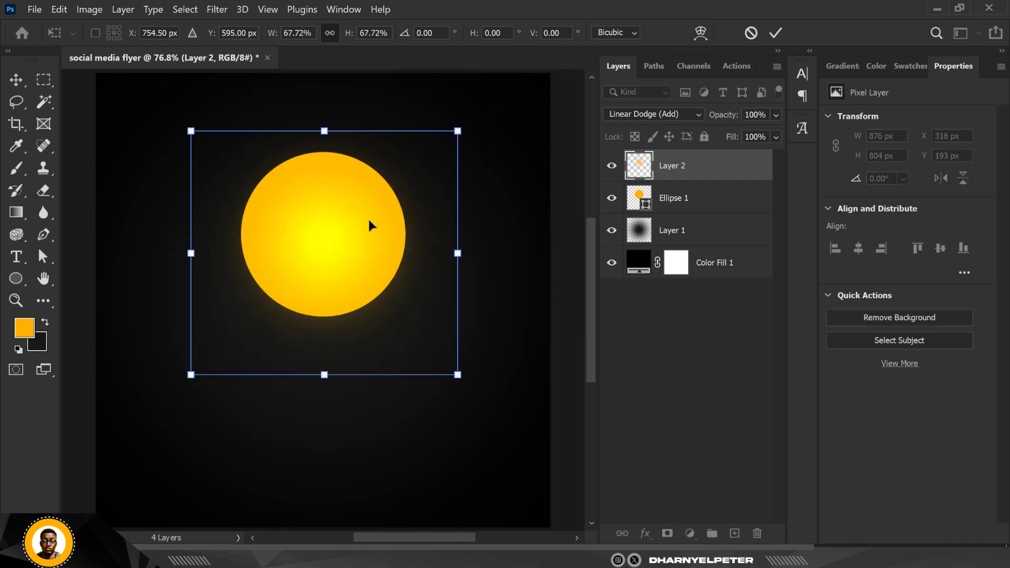
{"action": "left_click_drag", "start_coordinate": [371, 225], "coordinate": [367, 209]}
{"action": "key", "text": "Return"}
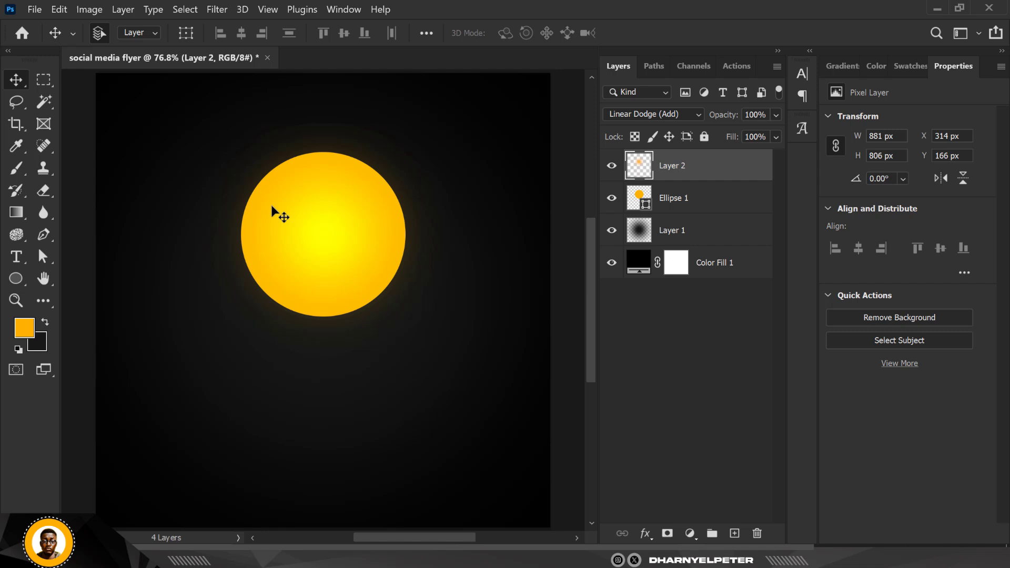
Drag the portrait-child-listening-music photo from its folder onto the flyer
{"action": "left_click", "coordinate": [275, 558]}
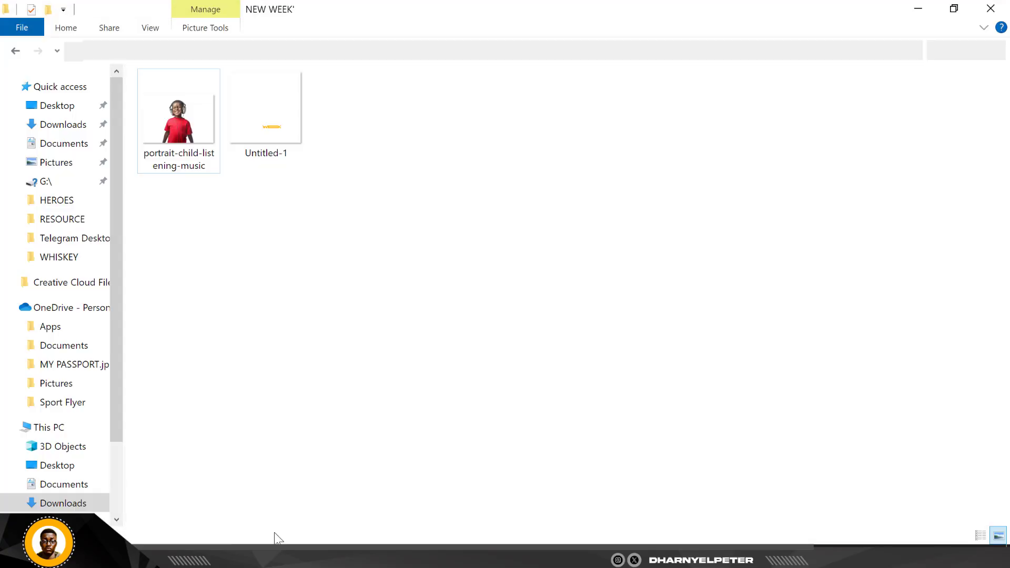
{"action": "left_click", "coordinate": [188, 128]}
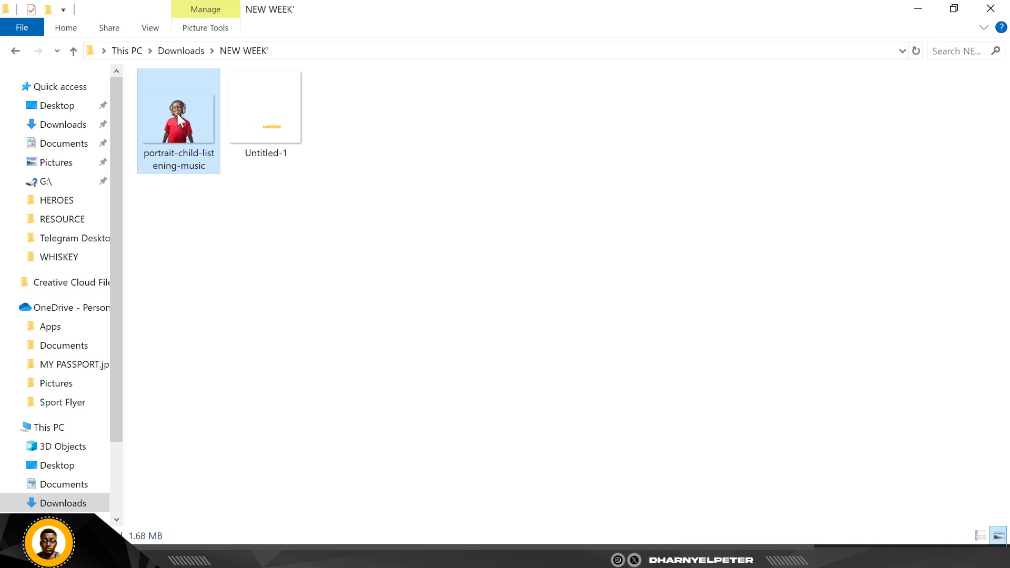
{"action": "left_click_drag", "start_coordinate": [177, 114], "coordinate": [359, 397]}
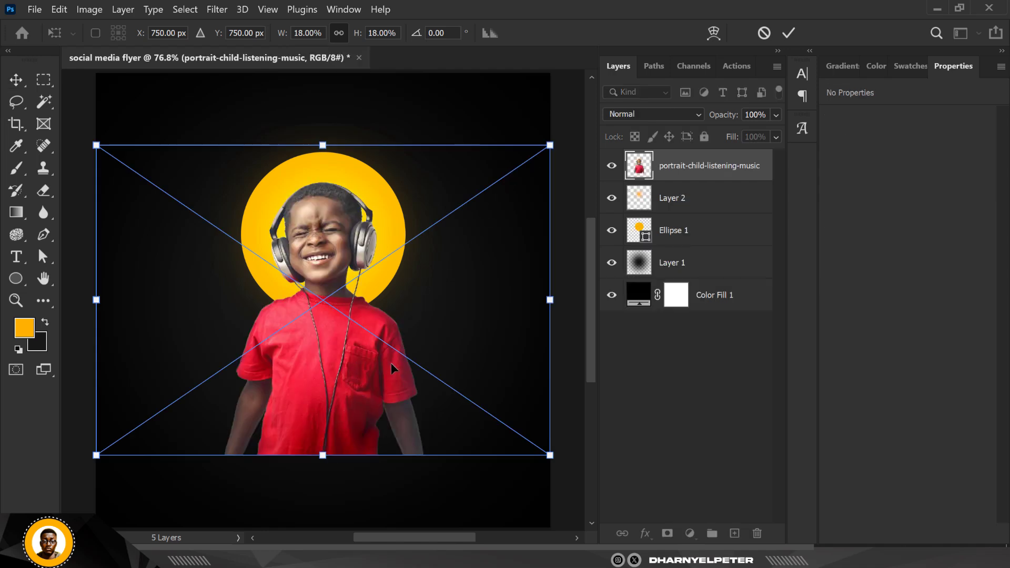
Nudge the portrait up so the disc frames the boy's head, and commit it
{"action": "left_click_drag", "start_coordinate": [390, 364], "coordinate": [414, 338]}
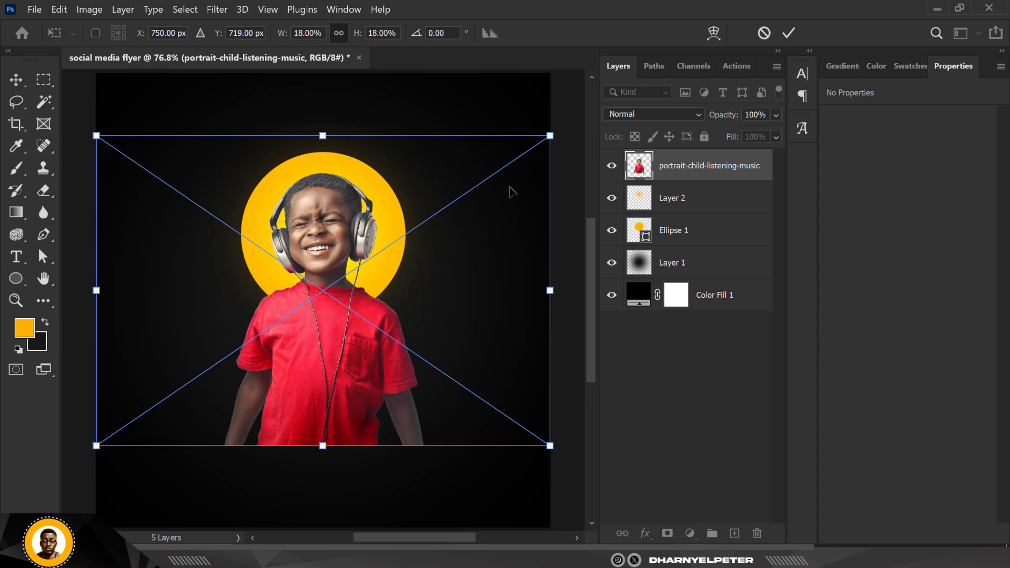
{"action": "key", "text": "Return"}
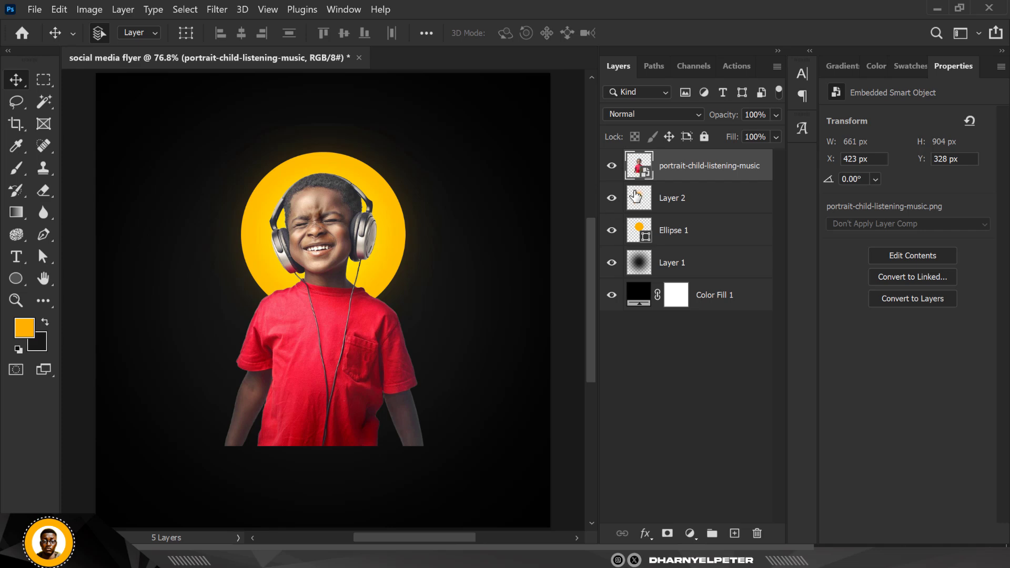
Mask the portrait to the boy's outline and shrink the mask with Minimum 2.4 px
{"action": "left_click", "coordinate": [638, 165], "text": "ctrl"}
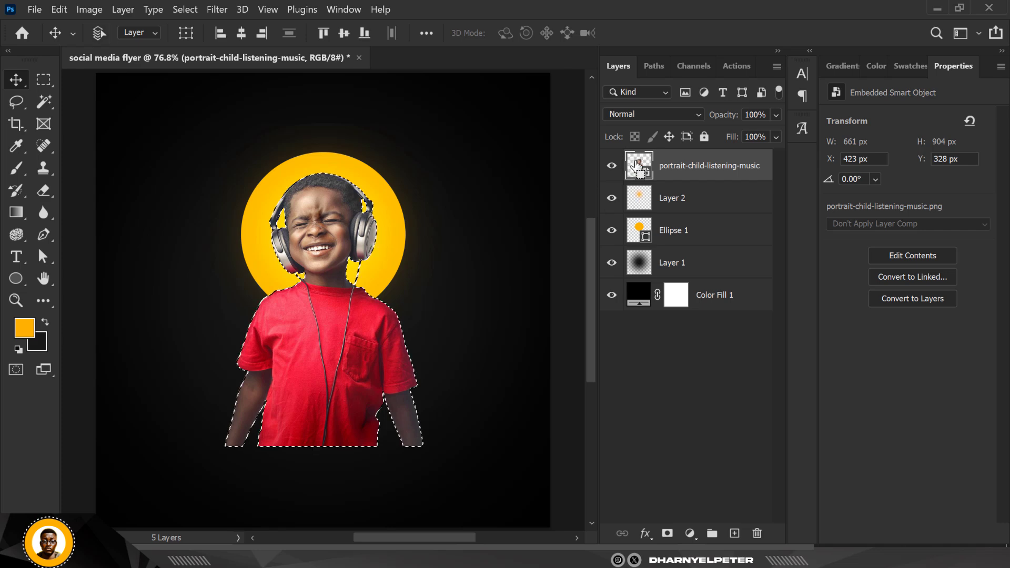
{"action": "left_click", "coordinate": [668, 533]}
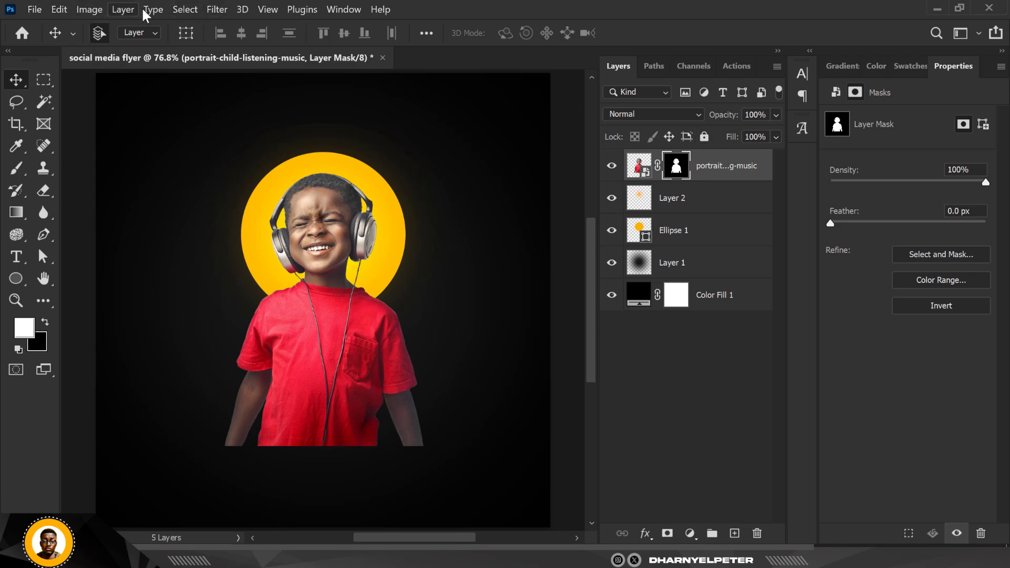
{"action": "left_click", "coordinate": [217, 9]}
{"action": "mouse_move", "coordinate": [256, 333]}
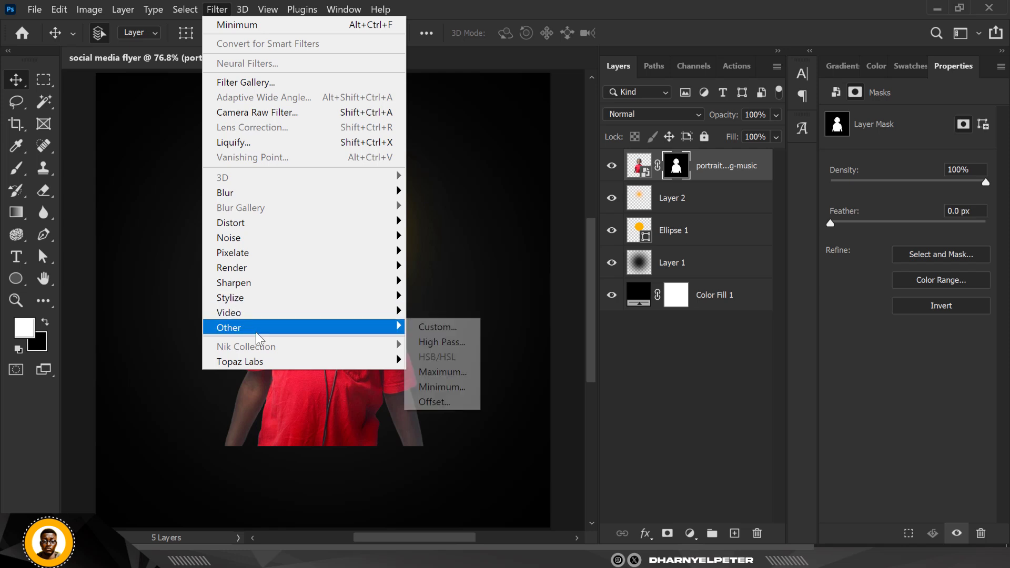
{"action": "left_click", "coordinate": [435, 387]}
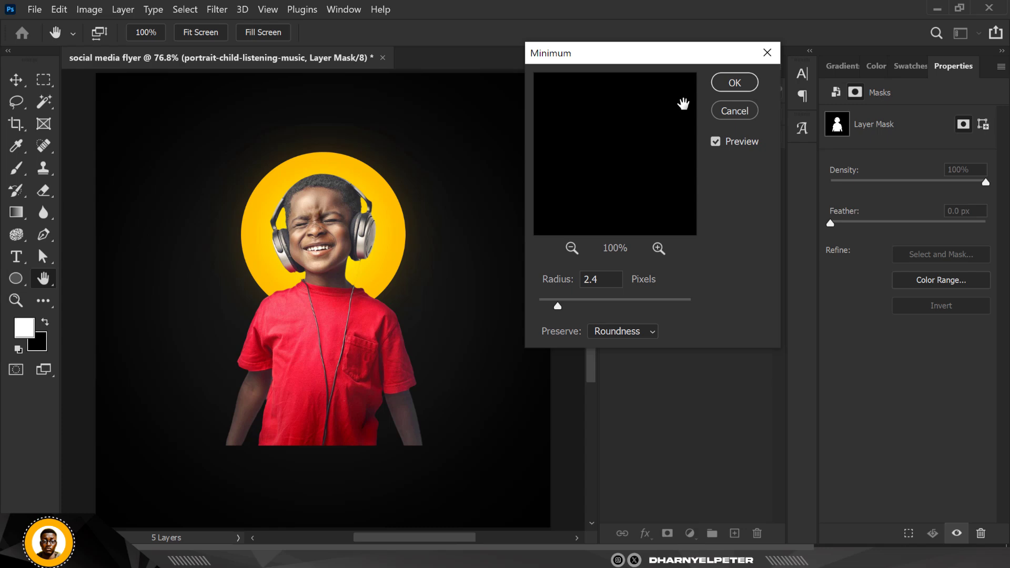
{"action": "left_click", "coordinate": [733, 84]}
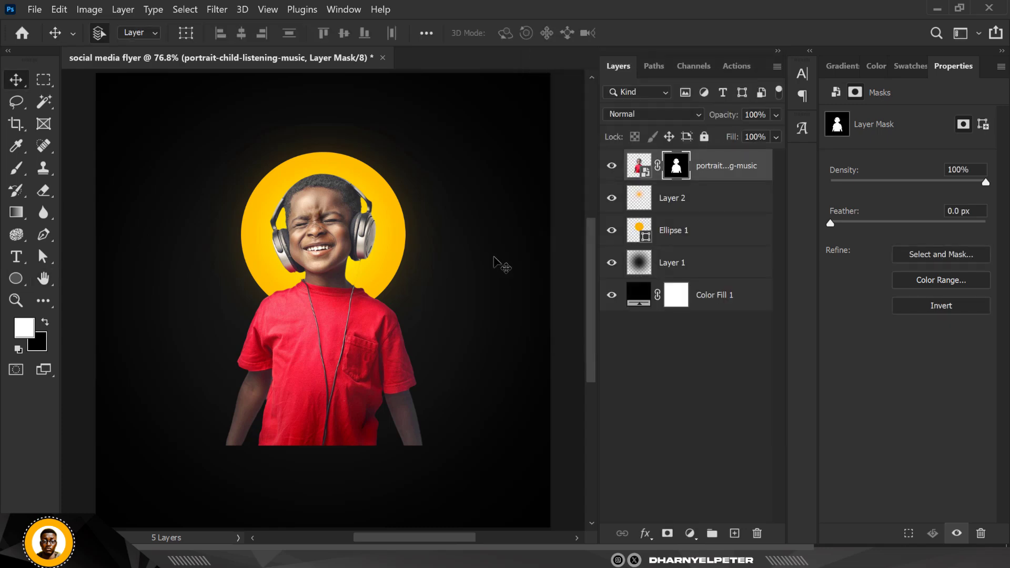
Convert the masked portrait to a smart object and add a blank mask
{"action": "right_click", "coordinate": [719, 166]}
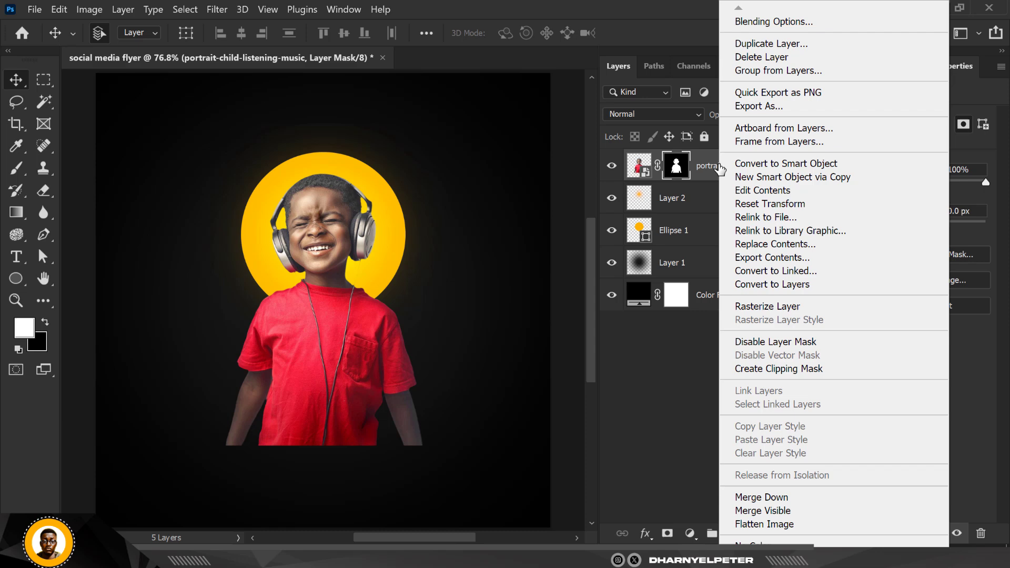
{"action": "left_click", "coordinate": [800, 163]}
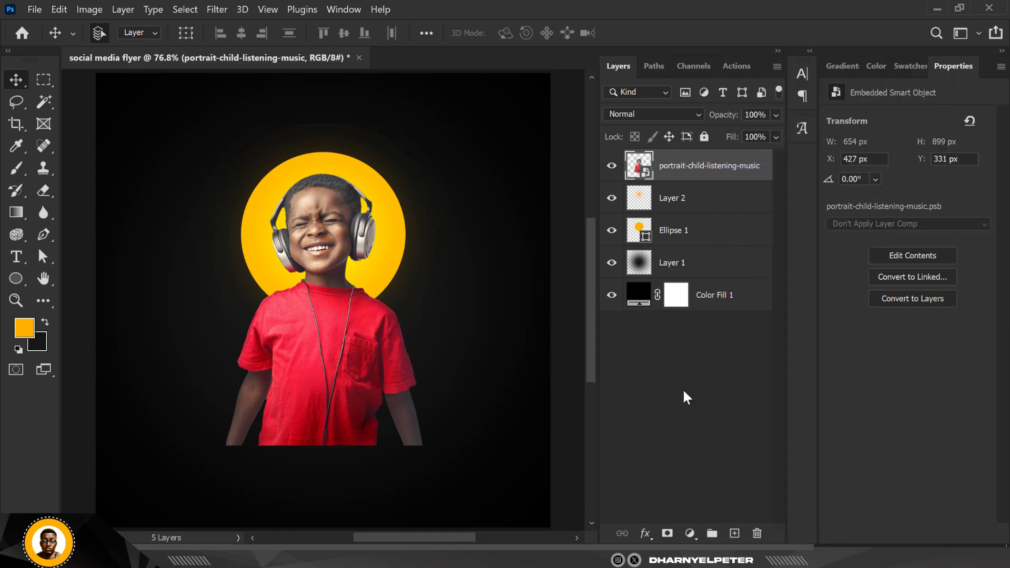
{"action": "left_click", "coordinate": [668, 533]}
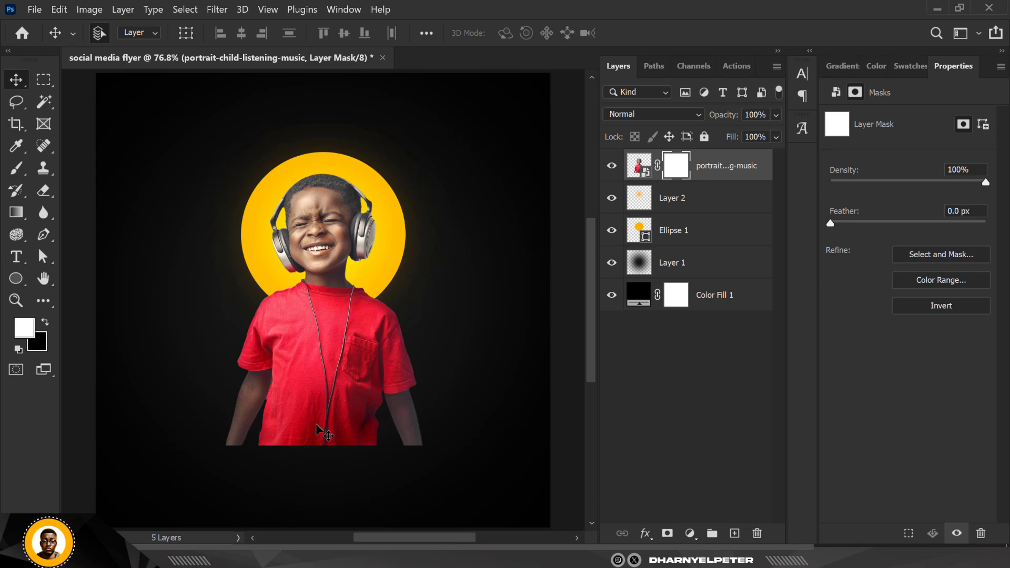
Paint out the lower shirt and arms on the mask with a 400 px black brush
{"action": "left_click", "coordinate": [15, 170]}
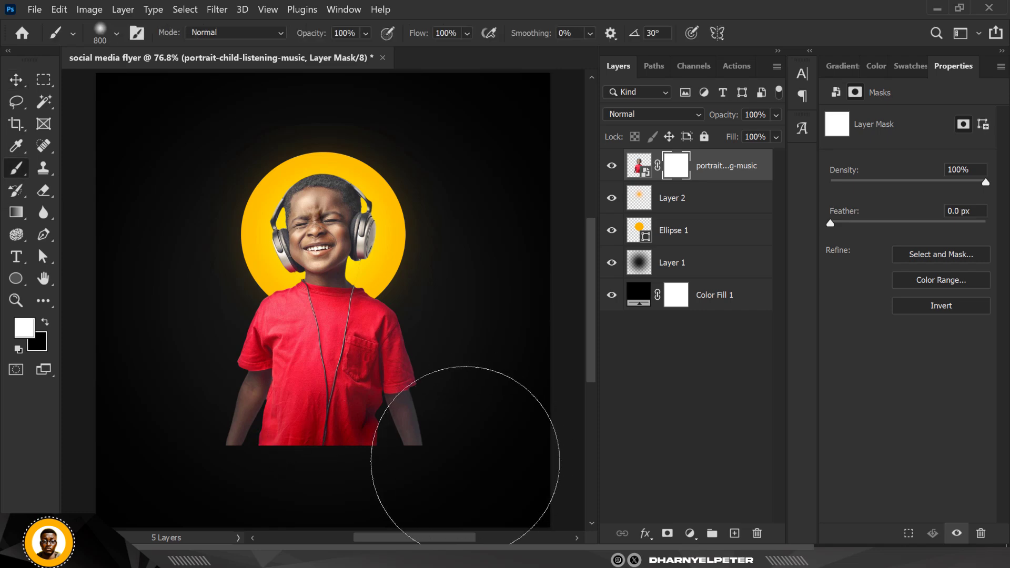
{"action": "key", "text": "bracketleft"}
{"action": "key", "text": "bracketleft"}
{"action": "key", "text": "bracketleft"}
{"action": "key", "text": "bracketleft"}
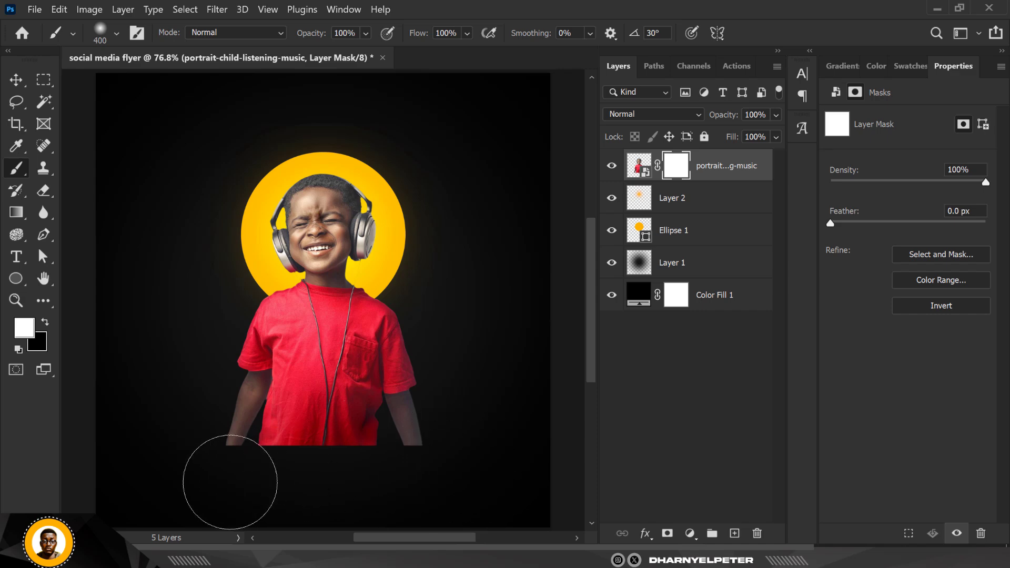
{"action": "left_click", "coordinate": [45, 322]}
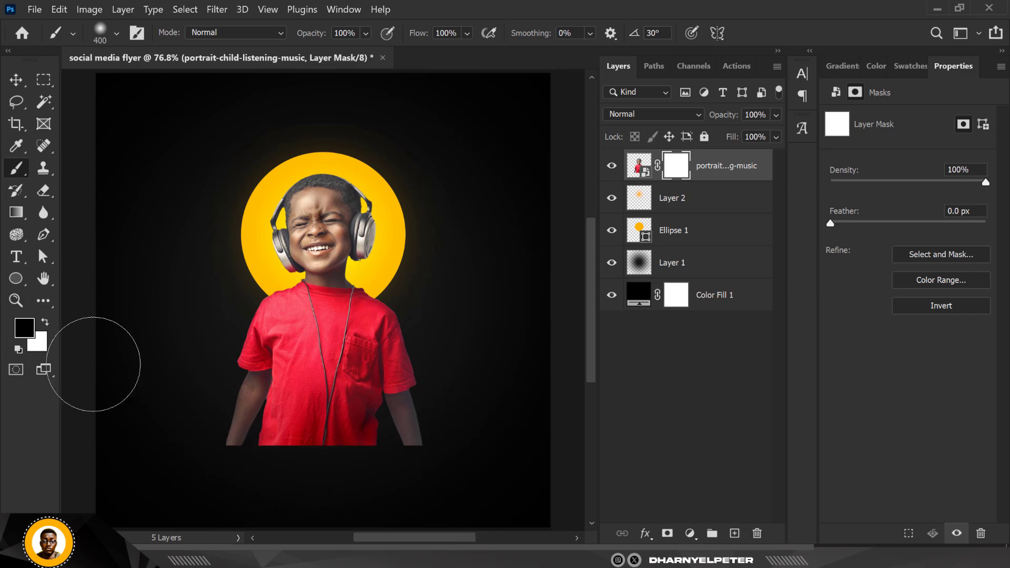
{"action": "mouse_move", "coordinate": [184, 453]}
{"action": "left_mouse_down"}
{"action": "mouse_move", "coordinate": [488, 464]}
{"action": "mouse_move", "coordinate": [120, 490]}
{"action": "mouse_move", "coordinate": [373, 485]}
{"action": "mouse_move", "coordinate": [463, 479]}
{"action": "mouse_move", "coordinate": [129, 477]}
{"action": "left_mouse_up"}
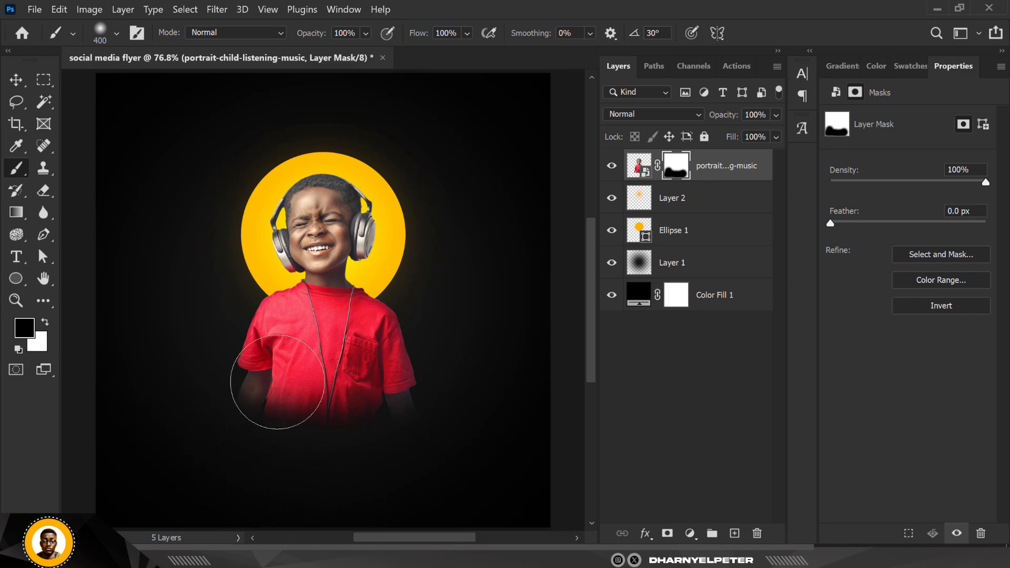
{"action": "scroll", "coordinate": [270, 406], "scroll_direction": "down", "scroll_amount": 3}
{"action": "scroll", "coordinate": [282, 374], "scroll_direction": "up", "scroll_amount": 3}
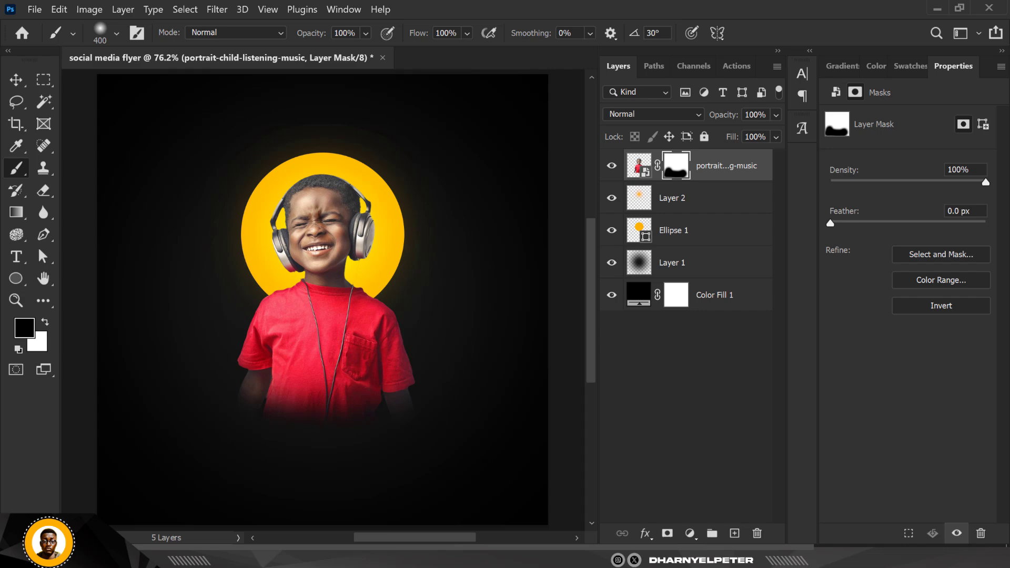
{"action": "left_click", "coordinate": [16, 80]}
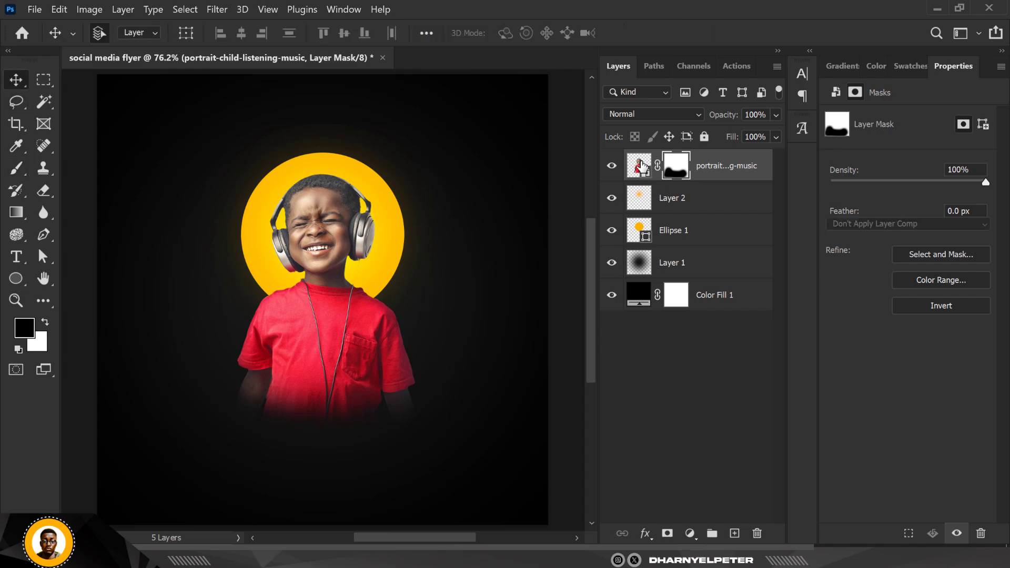
Apply Camera Raw to the portrait: Contrast +31, Highlights -55, Shadows +49
{"action": "left_click", "coordinate": [642, 167]}
{"action": "left_click", "coordinate": [209, 12]}
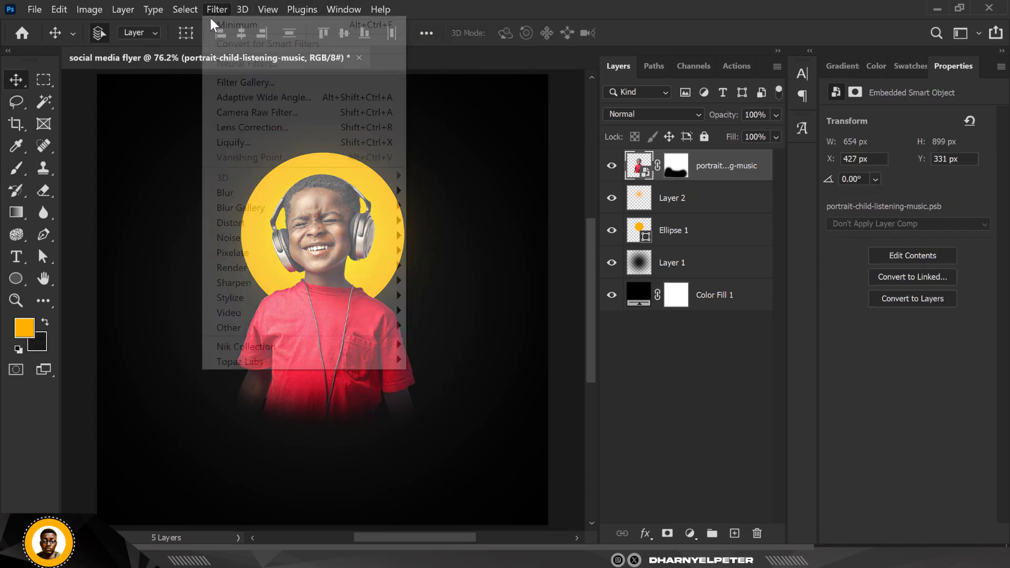
{"action": "mouse_move", "coordinate": [258, 235]}
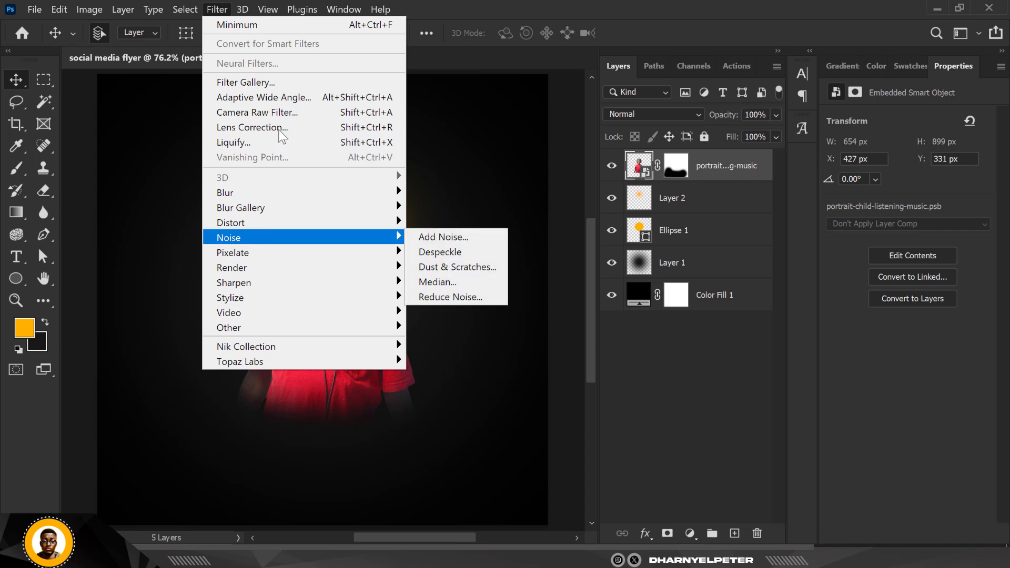
{"action": "left_click", "coordinate": [271, 116]}
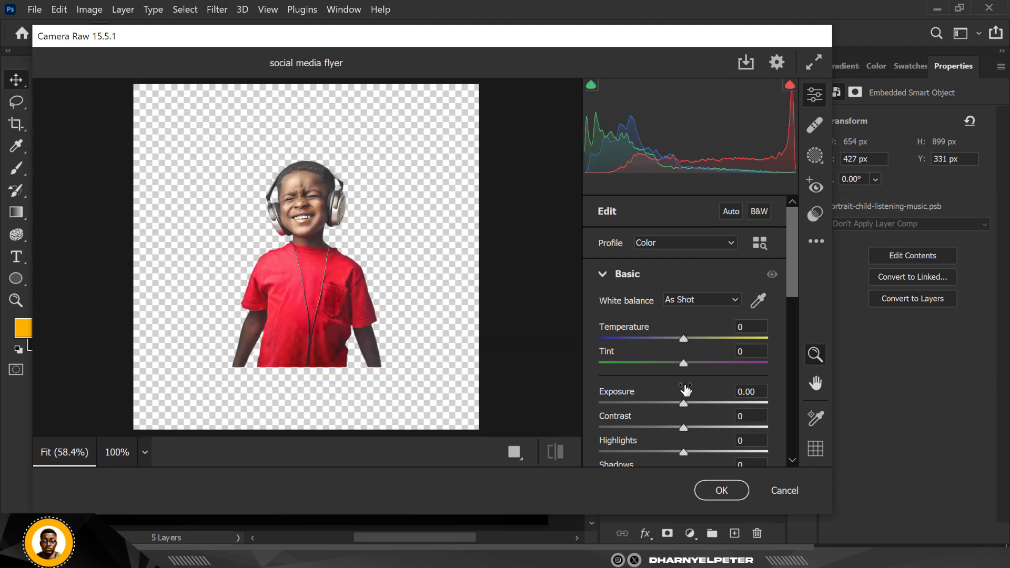
{"action": "scroll", "coordinate": [686, 389], "scroll_direction": "down", "scroll_amount": 2}
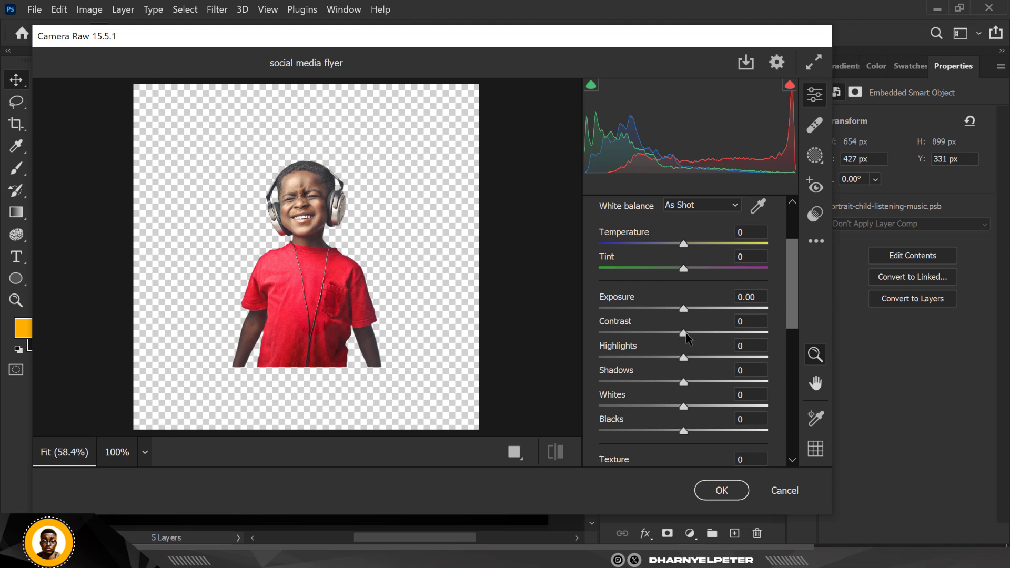
{"action": "left_click_drag", "start_coordinate": [684, 333], "coordinate": [637, 357]}
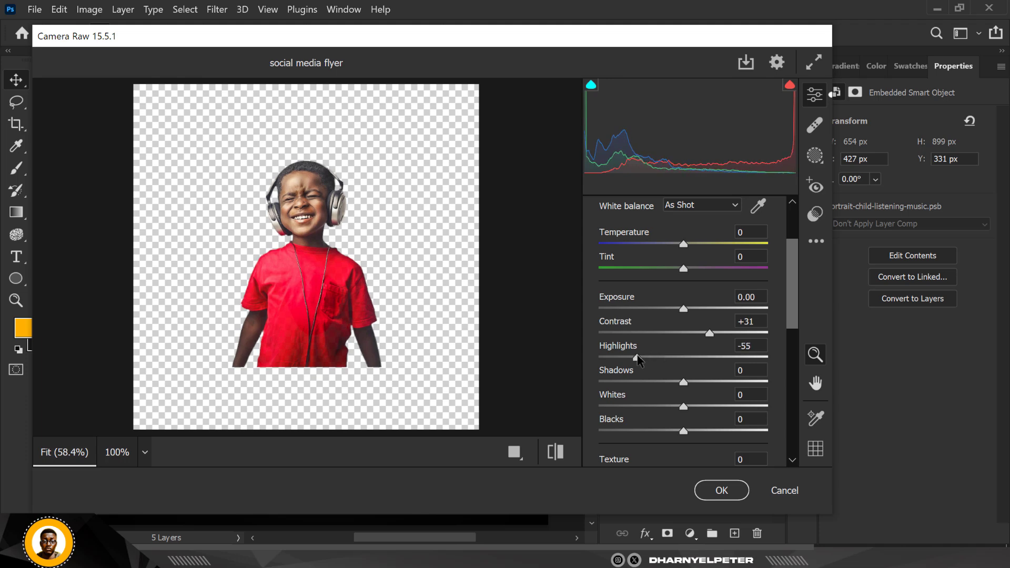
{"action": "left_click_drag", "start_coordinate": [684, 384], "coordinate": [726, 383]}
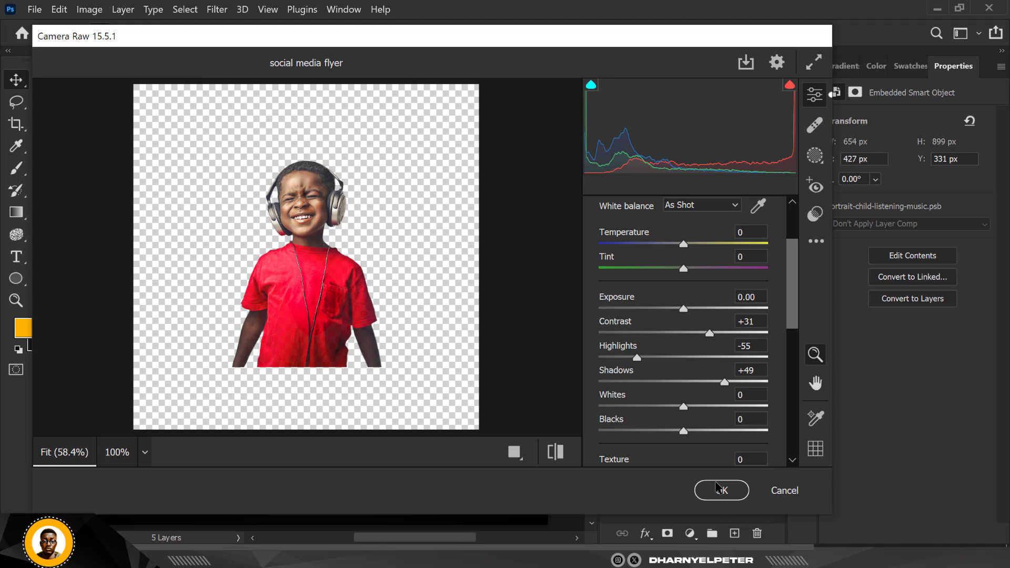
{"action": "left_click", "coordinate": [722, 490]}
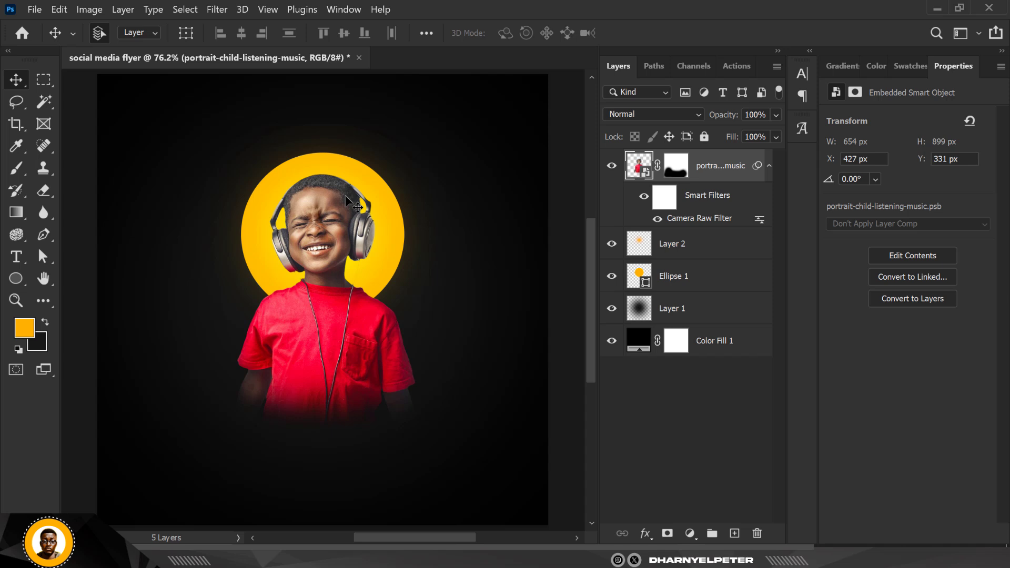
{"action": "scroll", "coordinate": [322, 226], "scroll_direction": "down", "scroll_amount": 3}
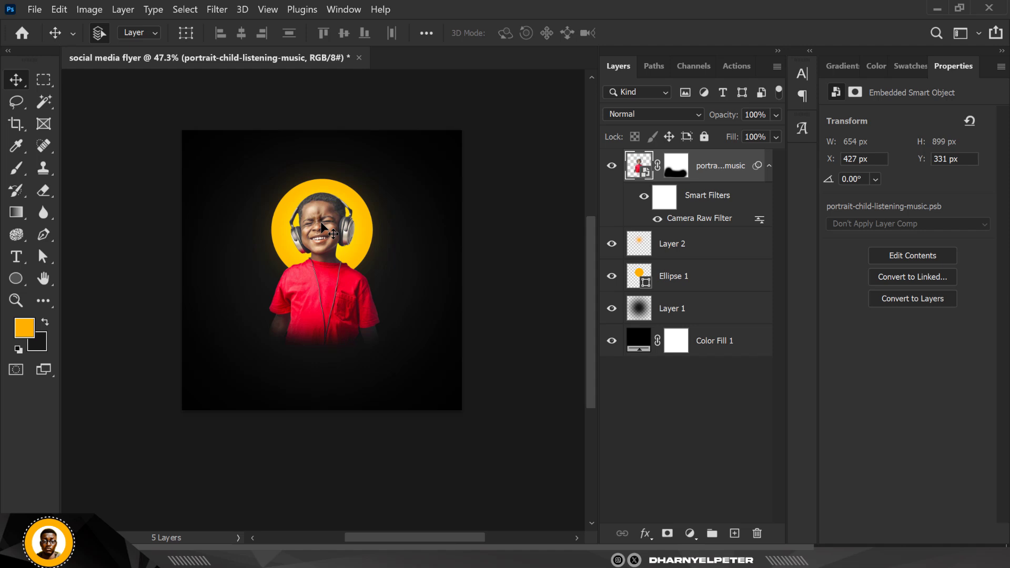
{"action": "scroll", "coordinate": [322, 226], "scroll_direction": "up", "scroll_amount": 3}
{"action": "scroll", "coordinate": [322, 226], "scroll_direction": "up", "scroll_amount": 1}
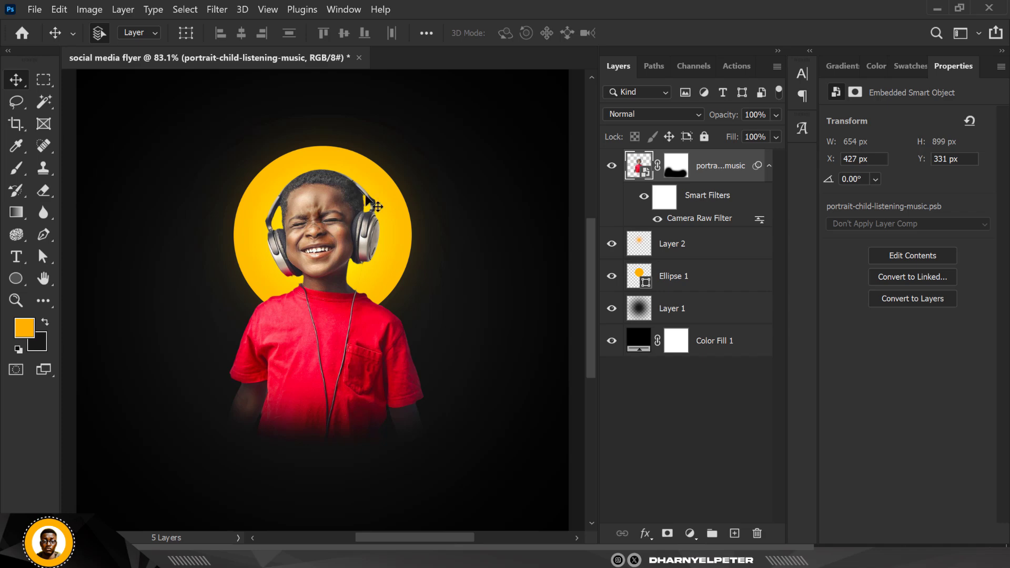
{"action": "scroll", "coordinate": [348, 198], "scroll_direction": "down", "scroll_amount": 2}
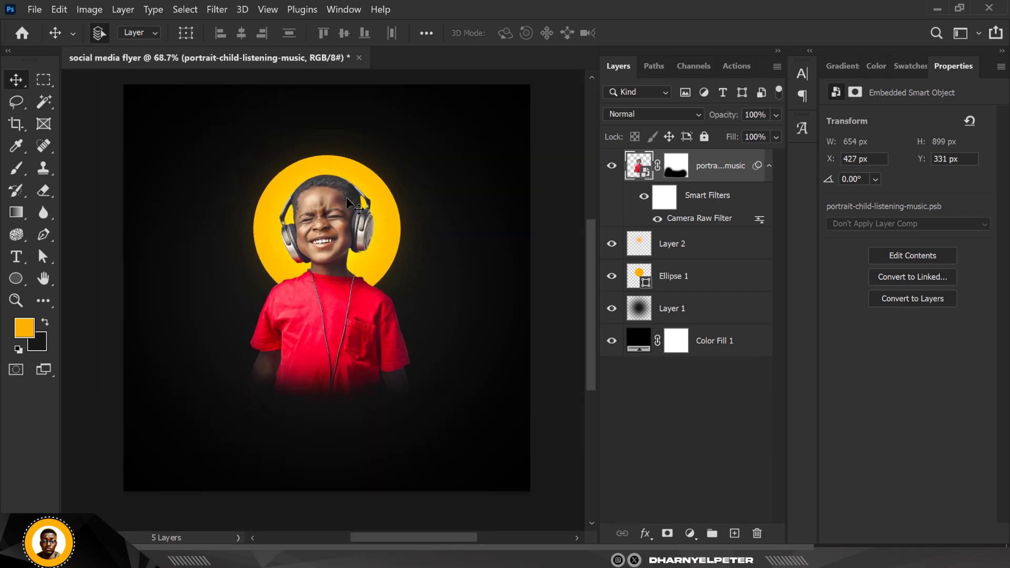
{"action": "scroll", "coordinate": [350, 192], "scroll_direction": "up", "scroll_amount": 2}
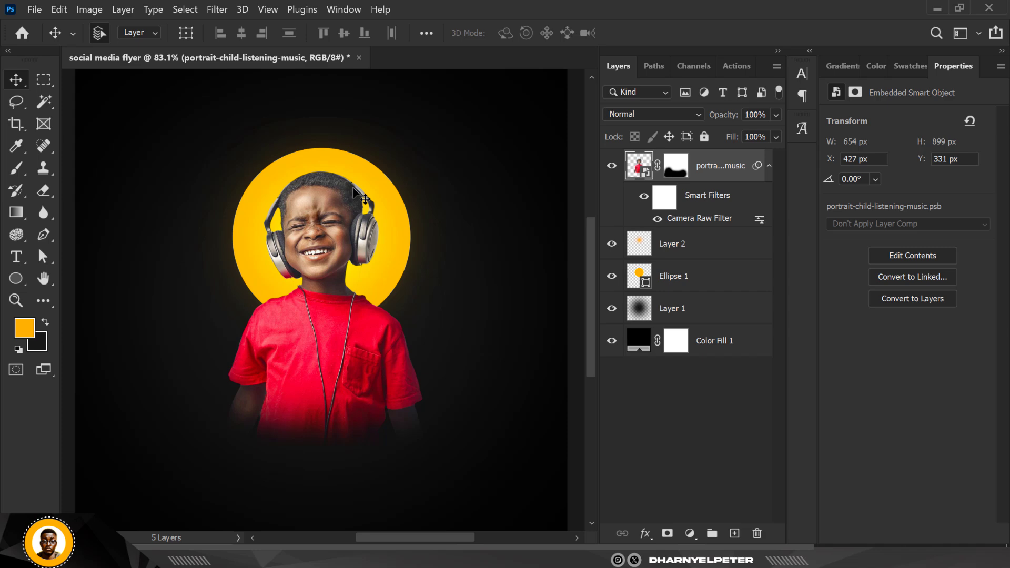
{"action": "scroll", "coordinate": [352, 187], "scroll_direction": "down", "scroll_amount": 1}
{"action": "scroll", "coordinate": [352, 187], "scroll_direction": "up", "scroll_amount": 1}
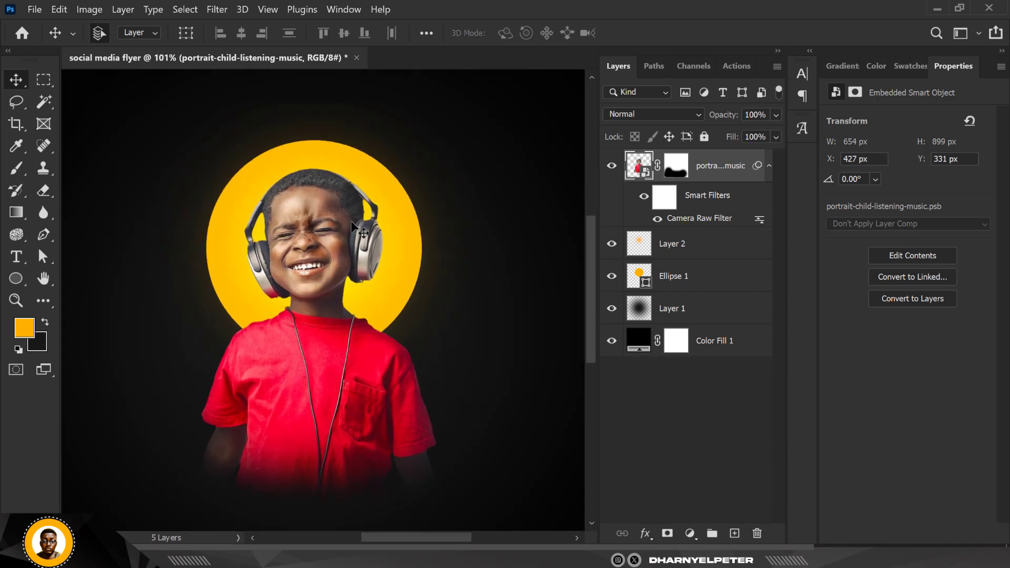
{"action": "scroll", "coordinate": [346, 232], "scroll_direction": "down", "scroll_amount": 4}
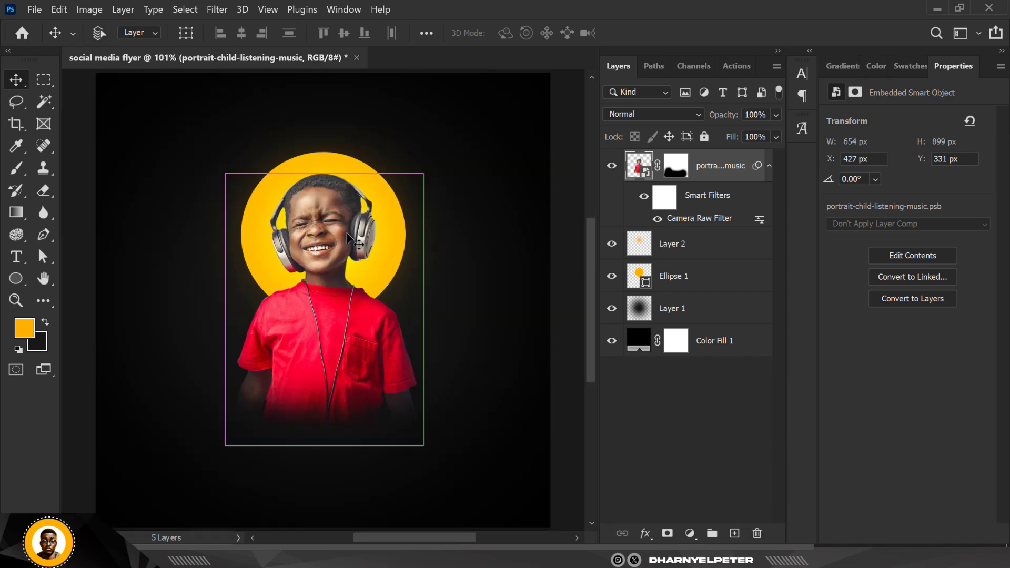
{"action": "scroll", "coordinate": [347, 232], "scroll_direction": "up", "scroll_amount": 3}
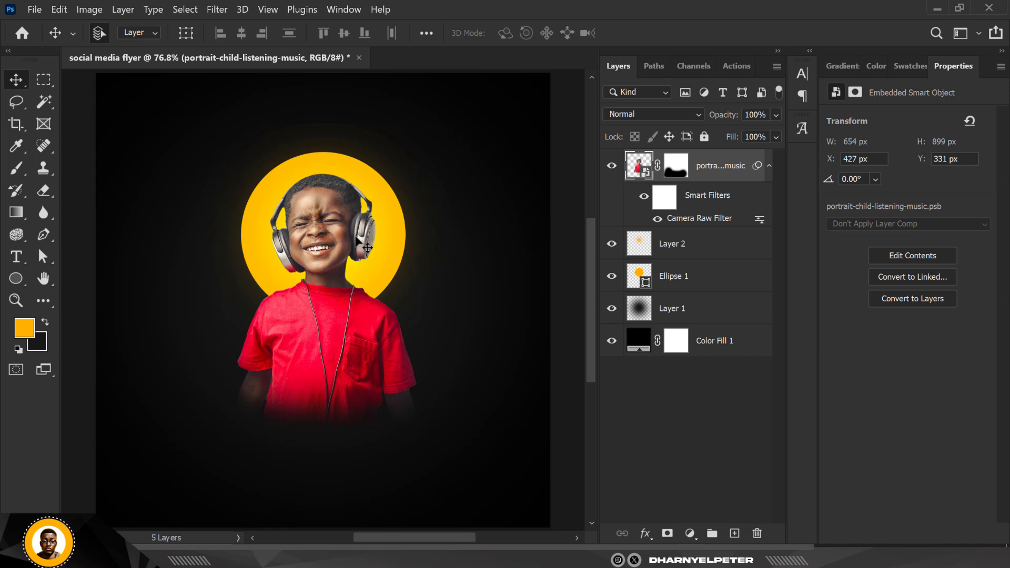
Clip a Black & White adjustment to the portrait, with Reds 6, Yellows 23 and adjusted Blues
{"action": "left_click", "coordinate": [690, 533]}
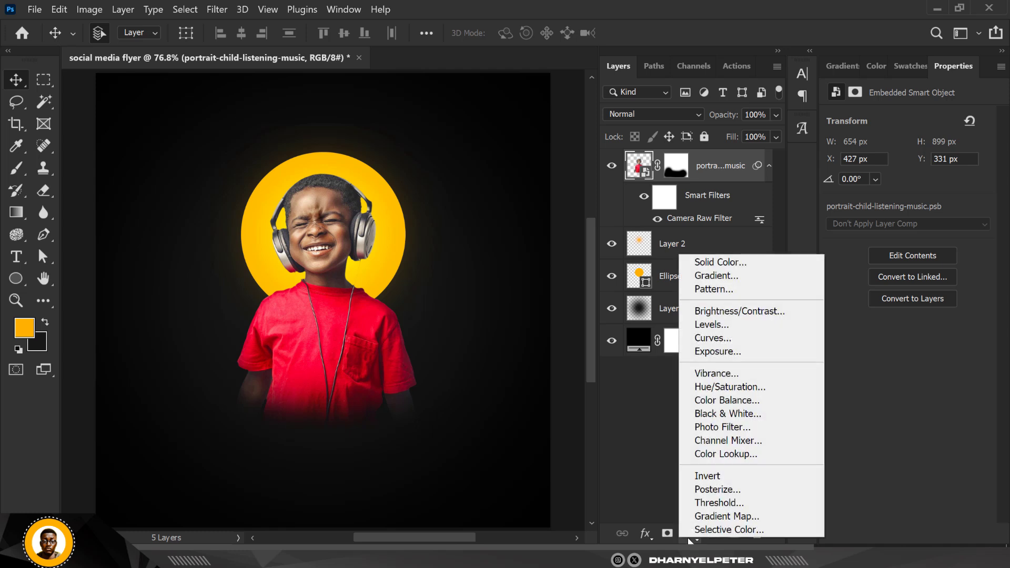
{"action": "left_click", "coordinate": [730, 419]}
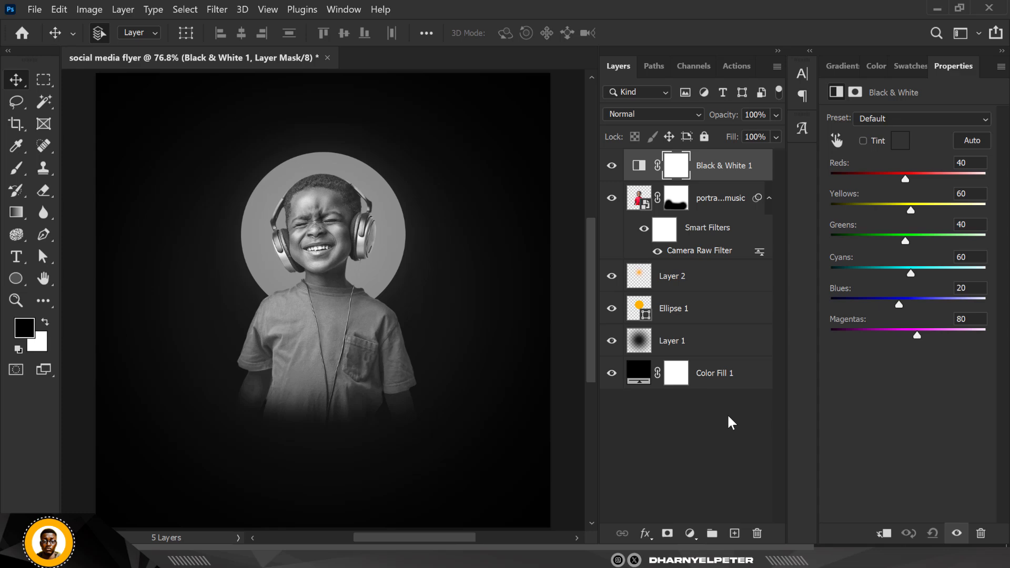
{"action": "right_click", "coordinate": [750, 158]}
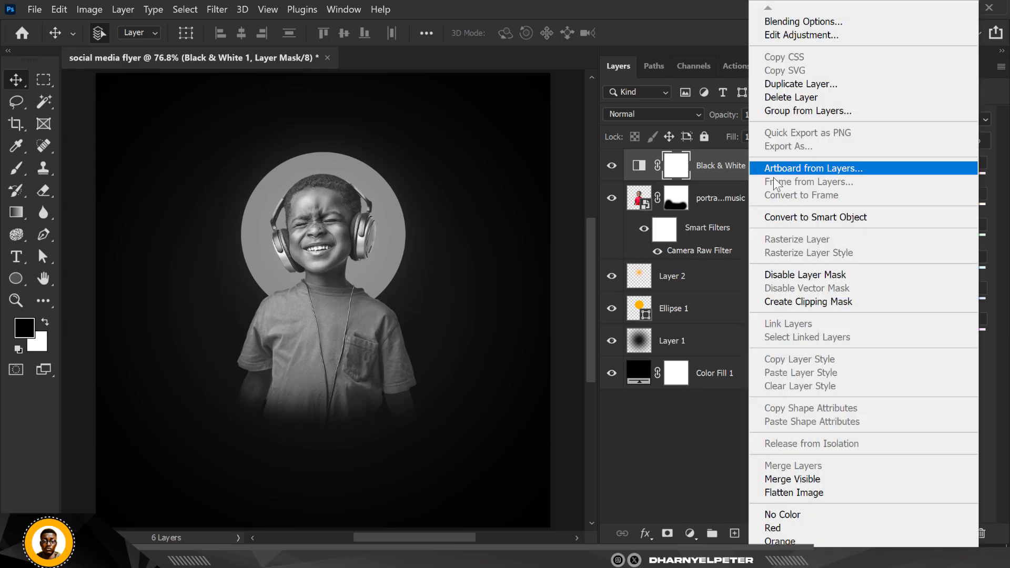
{"action": "left_click", "coordinate": [826, 301]}
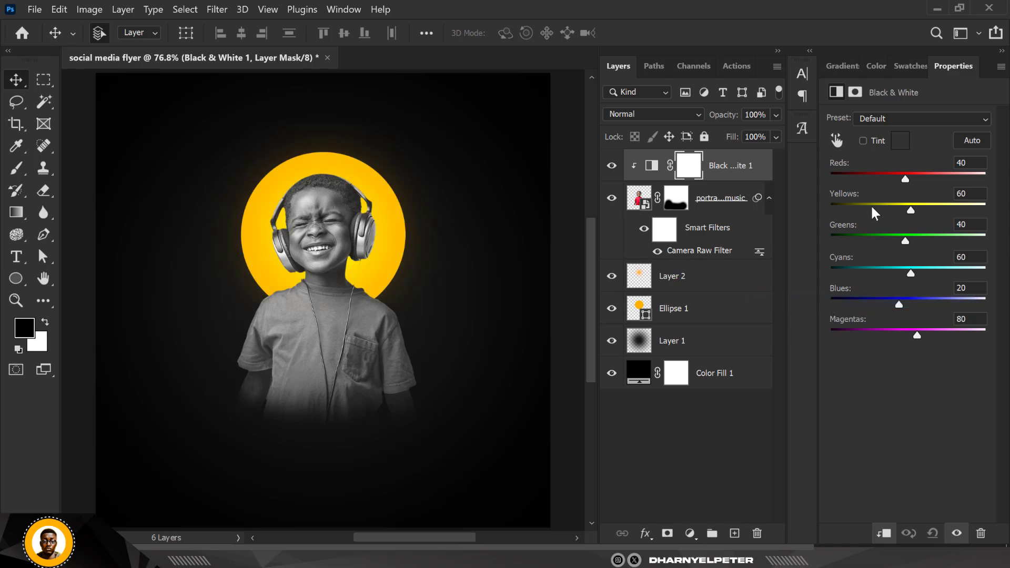
{"action": "left_click_drag", "start_coordinate": [904, 179], "coordinate": [892, 180]}
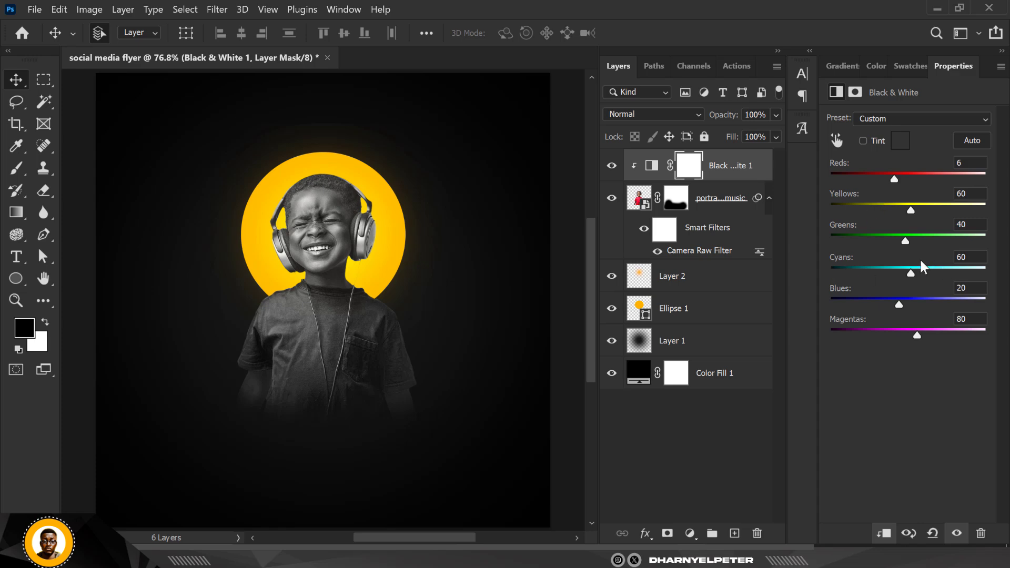
{"action": "left_click_drag", "start_coordinate": [899, 303], "coordinate": [898, 277]}
{"action": "mouse_move", "coordinate": [907, 208]}
{"action": "left_mouse_down"}
{"action": "mouse_move", "coordinate": [886, 206]}
{"action": "mouse_move", "coordinate": [899, 213]}
{"action": "left_mouse_up"}
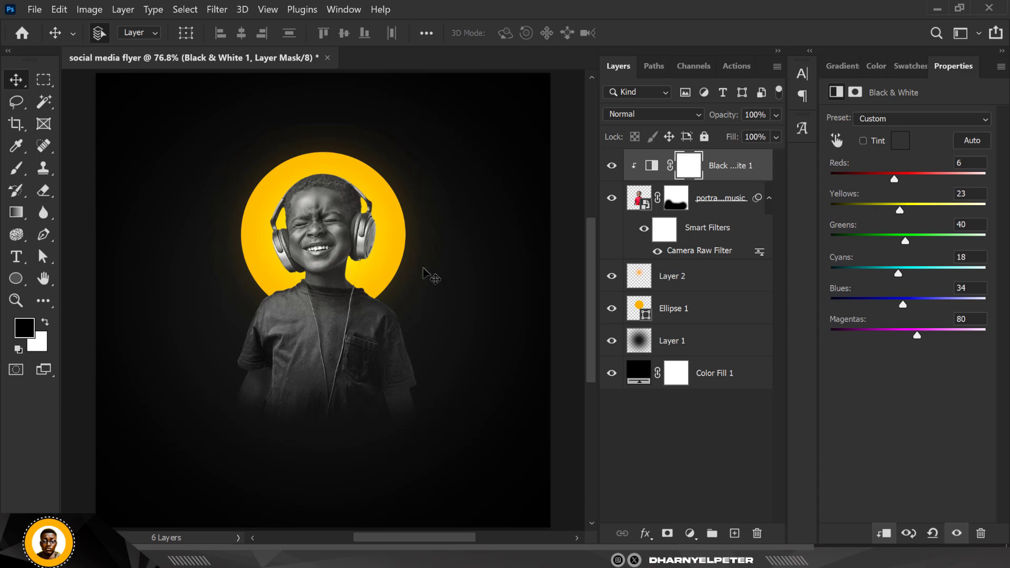
Invert the Black & White mask and paint white with a 200 px brush over the boy's face
{"action": "left_click", "coordinate": [692, 170]}
{"action": "key", "text": "ctrl+i"}
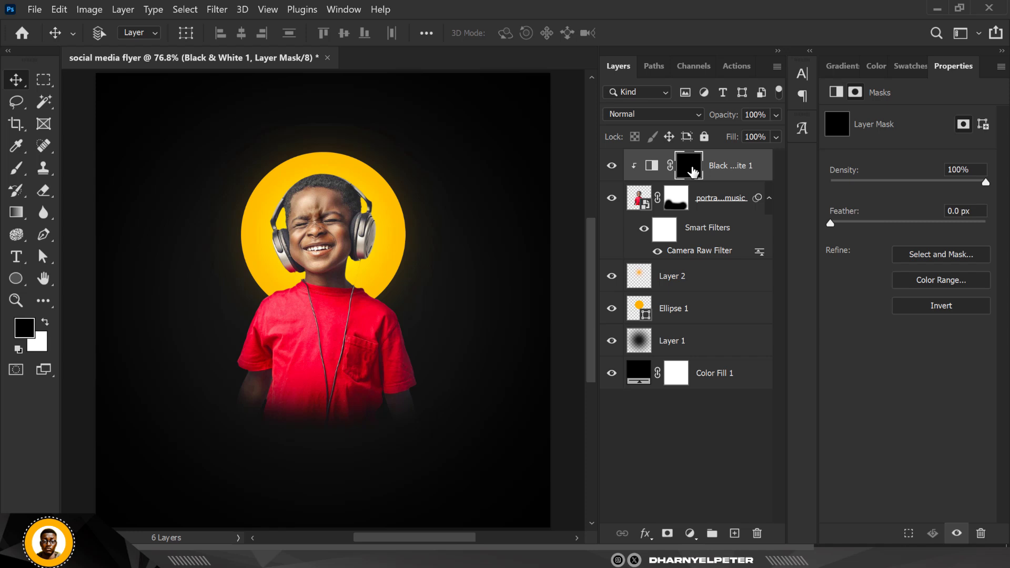
{"action": "left_click", "coordinate": [15, 168]}
{"action": "key", "text": "bracketleft"}
{"action": "key", "text": "bracketleft"}
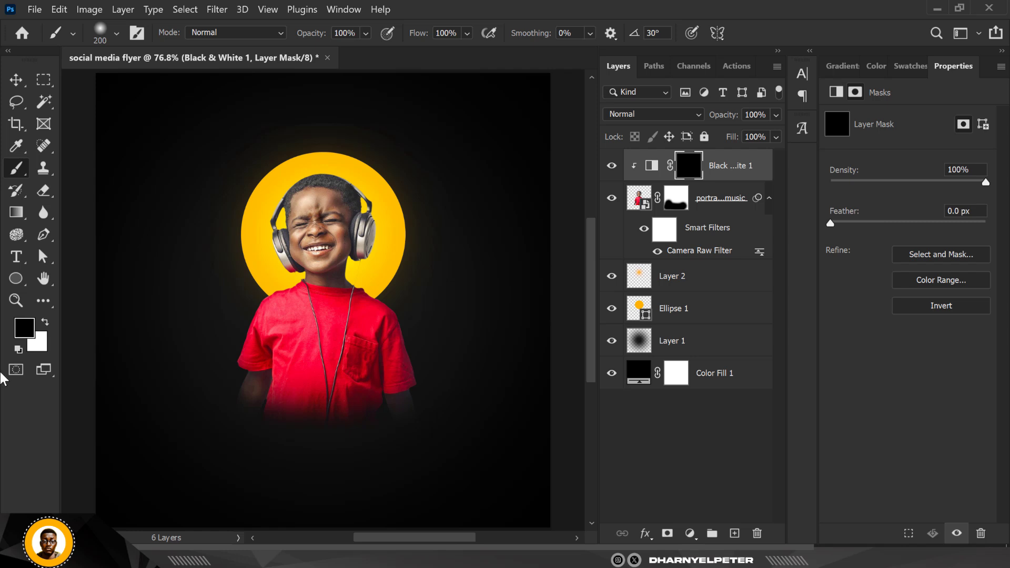
{"action": "left_click", "coordinate": [45, 322]}
{"action": "mouse_move", "coordinate": [310, 210]}
{"action": "left_mouse_down"}
{"action": "mouse_move", "coordinate": [309, 245]}
{"action": "mouse_move", "coordinate": [311, 215]}
{"action": "mouse_move", "coordinate": [327, 208]}
{"action": "mouse_move", "coordinate": [311, 202]}
{"action": "mouse_move", "coordinate": [342, 217]}
{"action": "mouse_move", "coordinate": [312, 253]}
{"action": "mouse_move", "coordinate": [357, 253]}
{"action": "mouse_move", "coordinate": [347, 226]}
{"action": "mouse_move", "coordinate": [365, 220]}
{"action": "mouse_move", "coordinate": [338, 203]}
{"action": "mouse_move", "coordinate": [279, 236]}
{"action": "mouse_move", "coordinate": [287, 229]}
{"action": "mouse_move", "coordinate": [287, 254]}
{"action": "mouse_move", "coordinate": [268, 290]}
{"action": "mouse_move", "coordinate": [271, 260]}
{"action": "mouse_move", "coordinate": [224, 419]}
{"action": "mouse_move", "coordinate": [241, 396]}
{"action": "mouse_move", "coordinate": [238, 416]}
{"action": "mouse_move", "coordinate": [387, 466]}
{"action": "mouse_move", "coordinate": [425, 438]}
{"action": "mouse_move", "coordinate": [405, 412]}
{"action": "mouse_move", "coordinate": [407, 422]}
{"action": "mouse_move", "coordinate": [426, 412]}
{"action": "mouse_move", "coordinate": [411, 466]}
{"action": "left_mouse_up"}
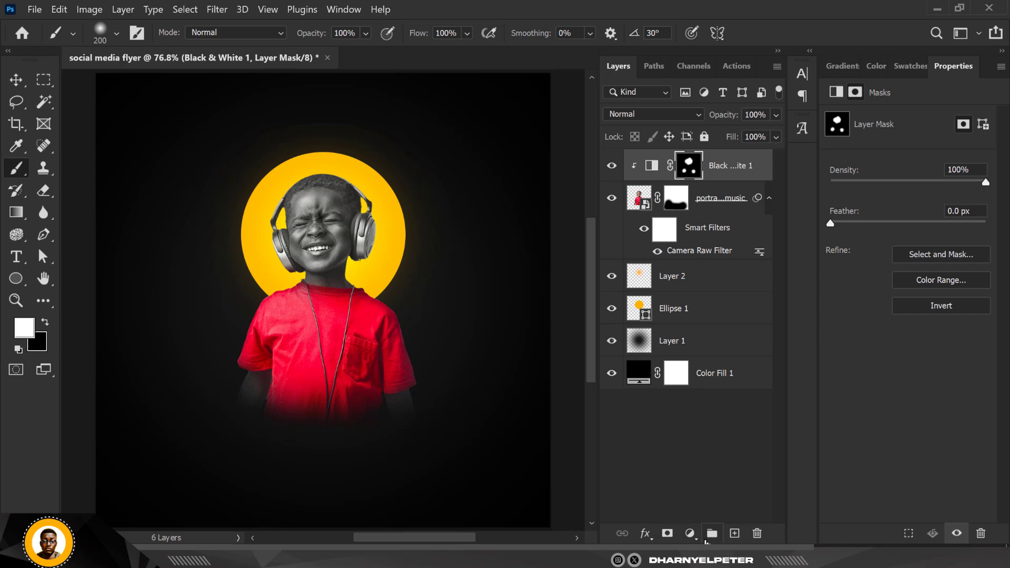
{"action": "left_click", "coordinate": [690, 534]}
Add a Hue/Saturation adjustment layer clipped to the boy's portrait
{"action": "left_click", "coordinate": [745, 388]}
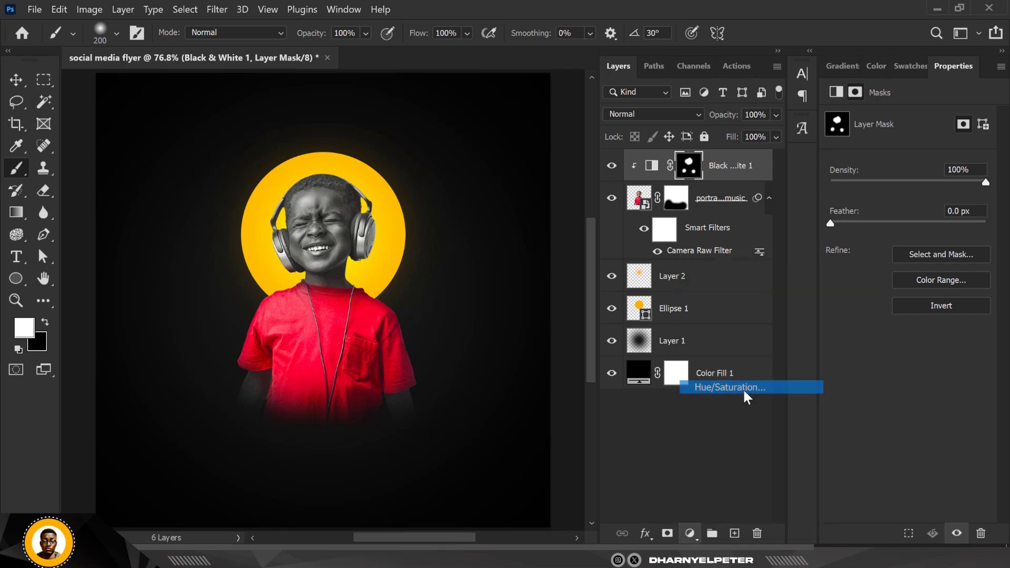
{"action": "right_click", "coordinate": [745, 174]}
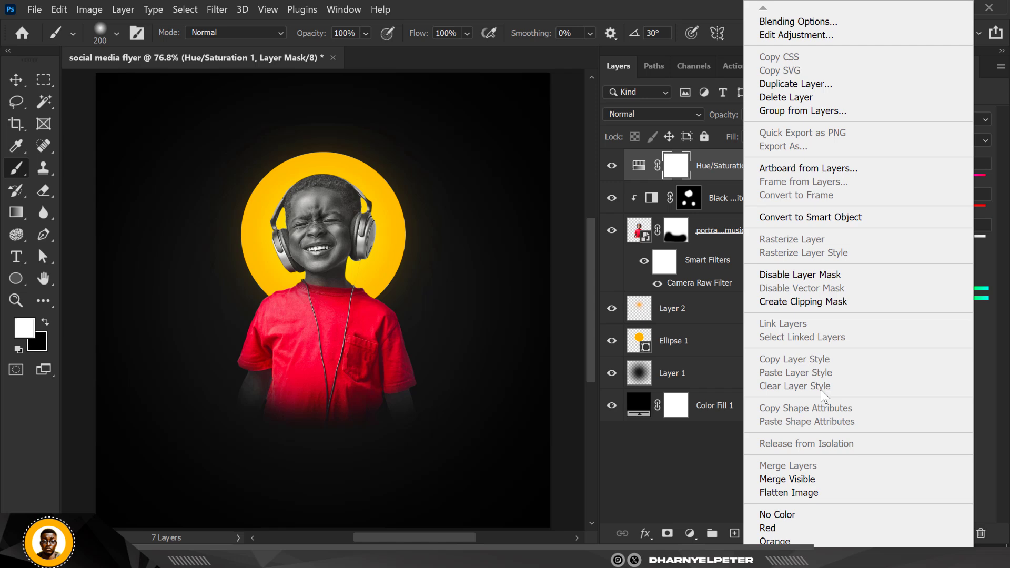
{"action": "left_click", "coordinate": [797, 297]}
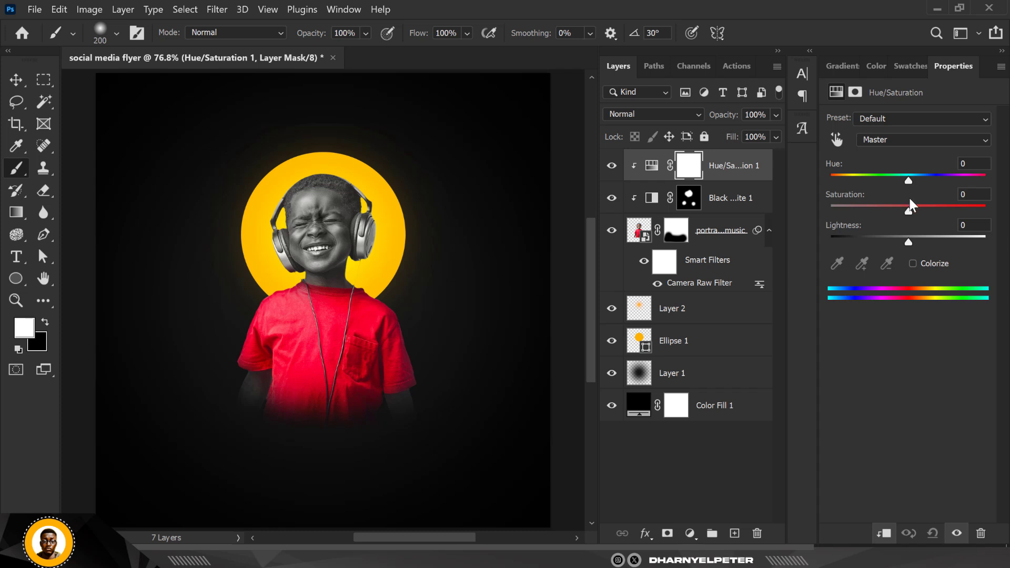
Target the shirt's Reds and set Hue +45, Saturation +18, Lightness -1
{"action": "left_click", "coordinate": [838, 142]}
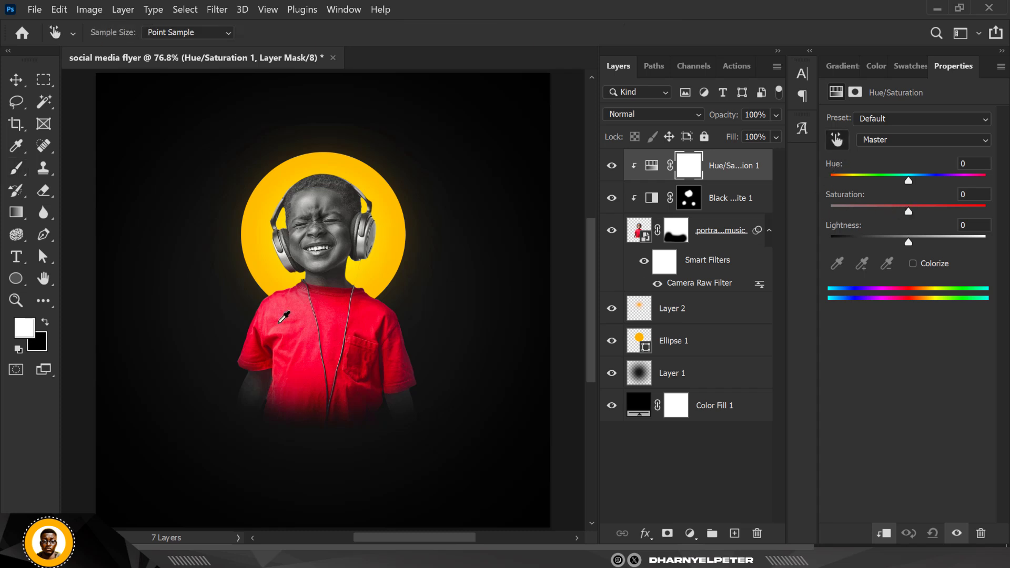
{"action": "left_click", "coordinate": [330, 317]}
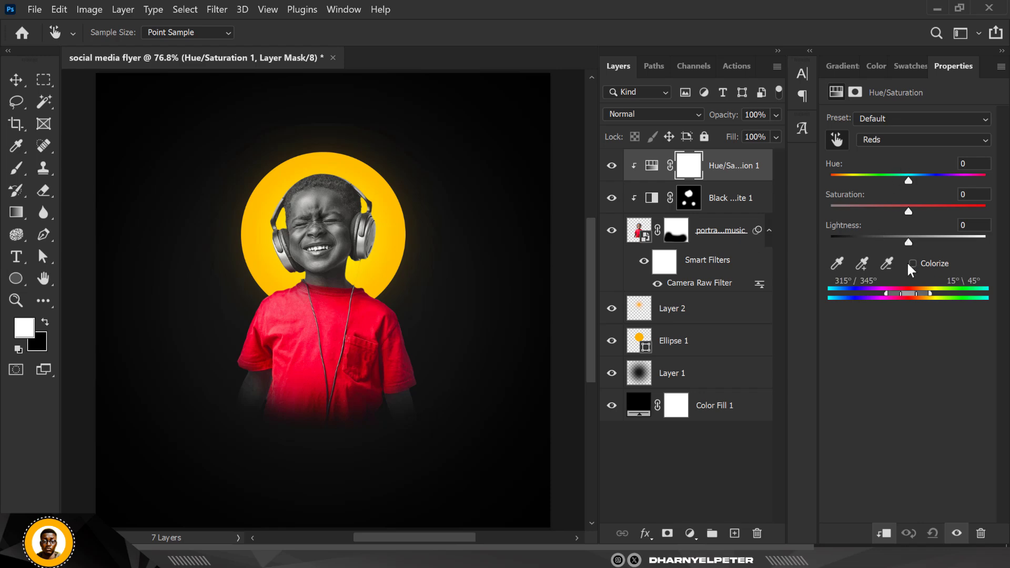
{"action": "left_click_drag", "start_coordinate": [908, 181], "coordinate": [942, 185]}
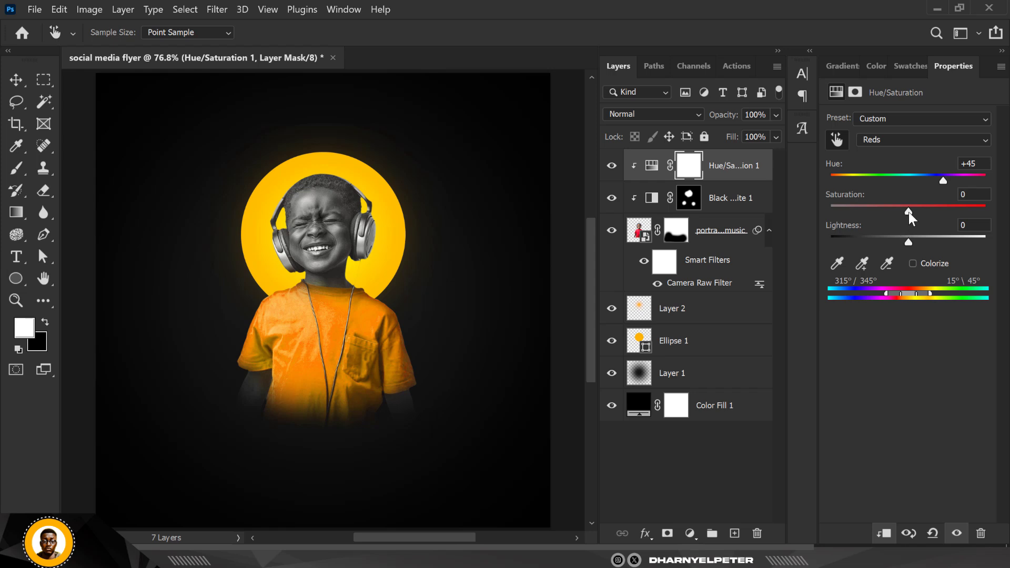
{"action": "mouse_move", "coordinate": [908, 212]}
{"action": "left_mouse_down"}
{"action": "mouse_move", "coordinate": [898, 213]}
{"action": "mouse_move", "coordinate": [916, 209]}
{"action": "mouse_move", "coordinate": [917, 227]}
{"action": "left_mouse_up"}
{"action": "mouse_move", "coordinate": [909, 243]}
{"action": "left_mouse_down"}
{"action": "mouse_move", "coordinate": [922, 244]}
{"action": "mouse_move", "coordinate": [909, 242]}
{"action": "left_mouse_up"}
{"action": "mouse_move", "coordinate": [920, 214]}
{"action": "left_mouse_down"}
{"action": "mouse_move", "coordinate": [894, 211]}
{"action": "mouse_move", "coordinate": [923, 214]}
{"action": "left_mouse_up"}
Add a Solid Color fill layer in yellow #ffb400
{"action": "left_click", "coordinate": [690, 534]}
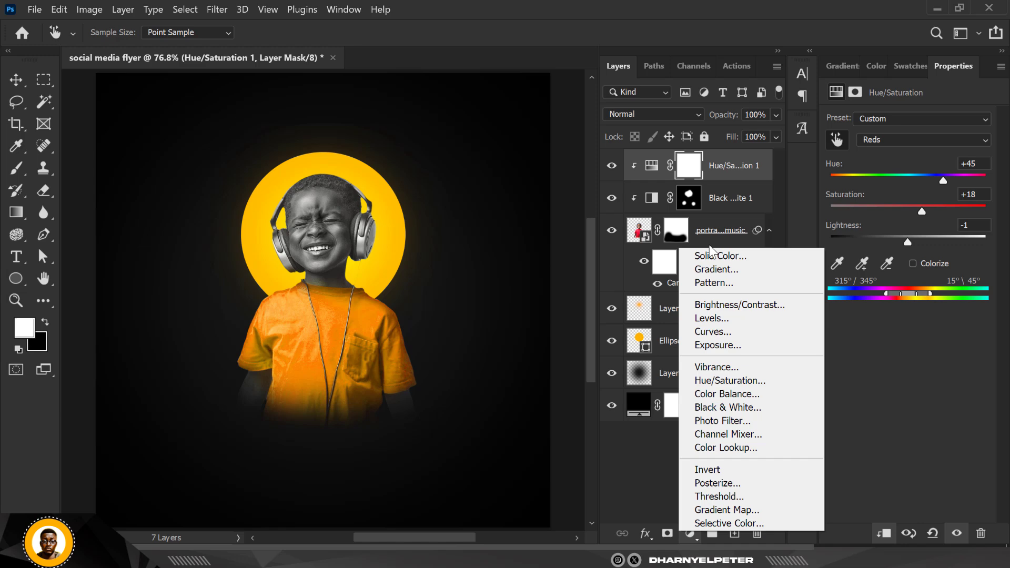
{"action": "left_click", "coordinate": [735, 181]}
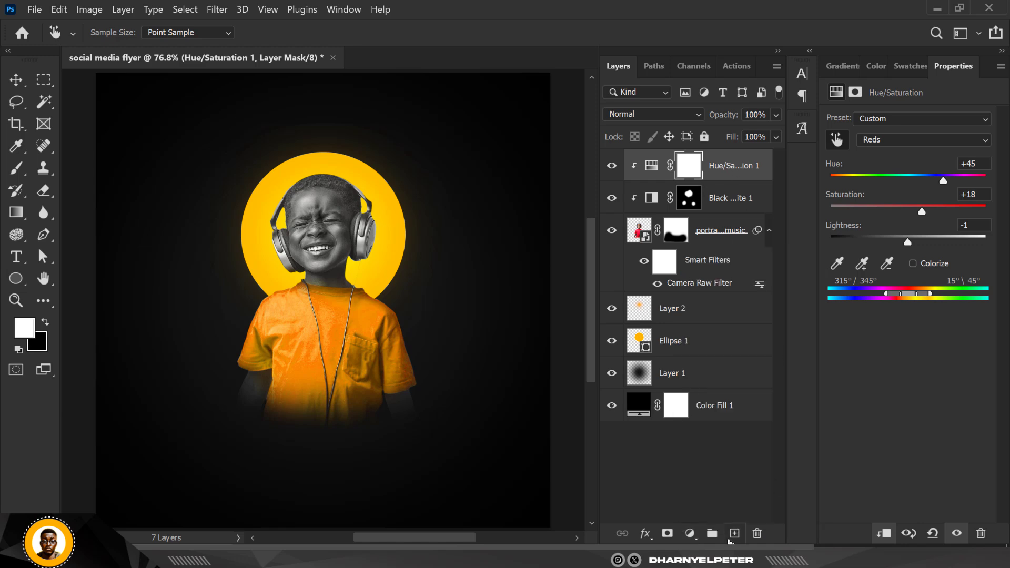
{"action": "left_click", "coordinate": [734, 533]}
{"action": "key", "text": "b"}
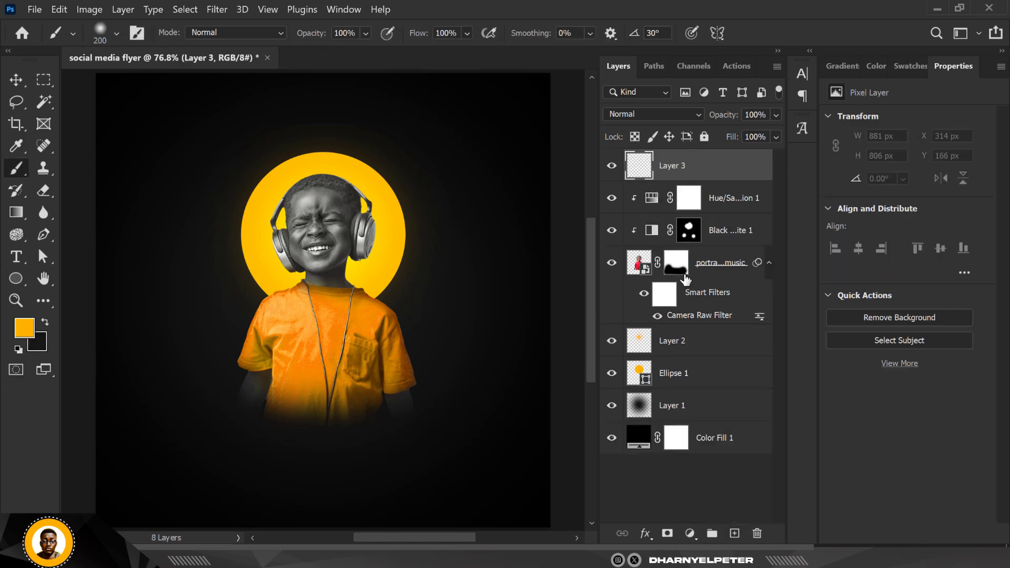
{"action": "left_click", "coordinate": [690, 534]}
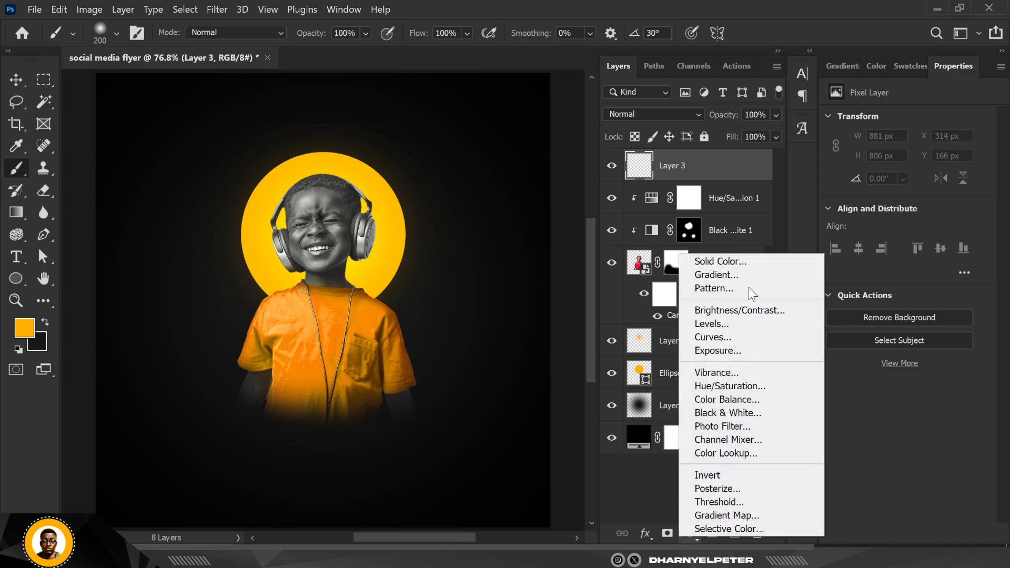
{"action": "left_click", "coordinate": [736, 262]}
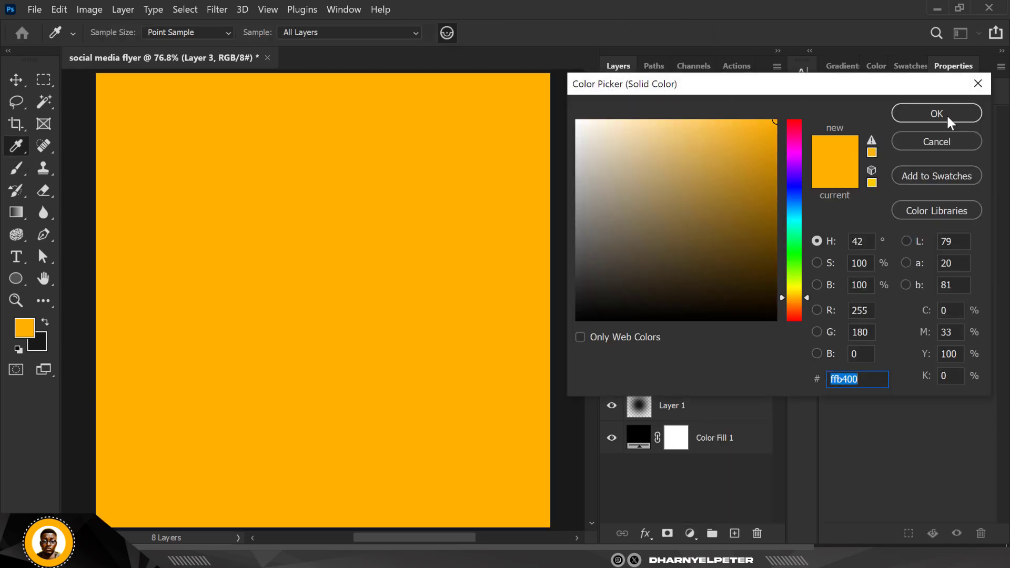
{"action": "left_click", "coordinate": [950, 122]}
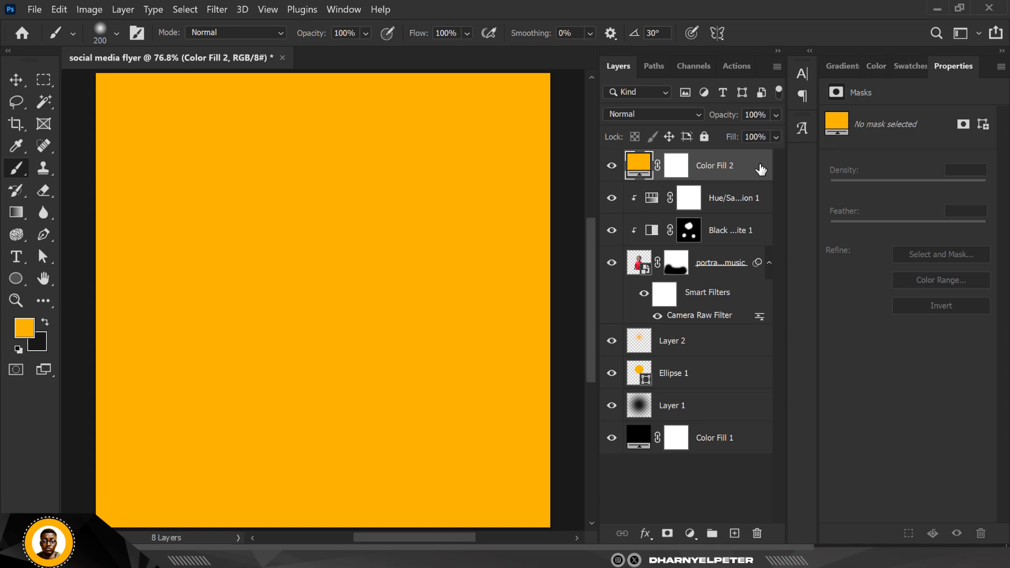
Clip Color Fill 2 to the boy's photo and set its blend mode to Linear Light
{"action": "right_click", "coordinate": [757, 169]}
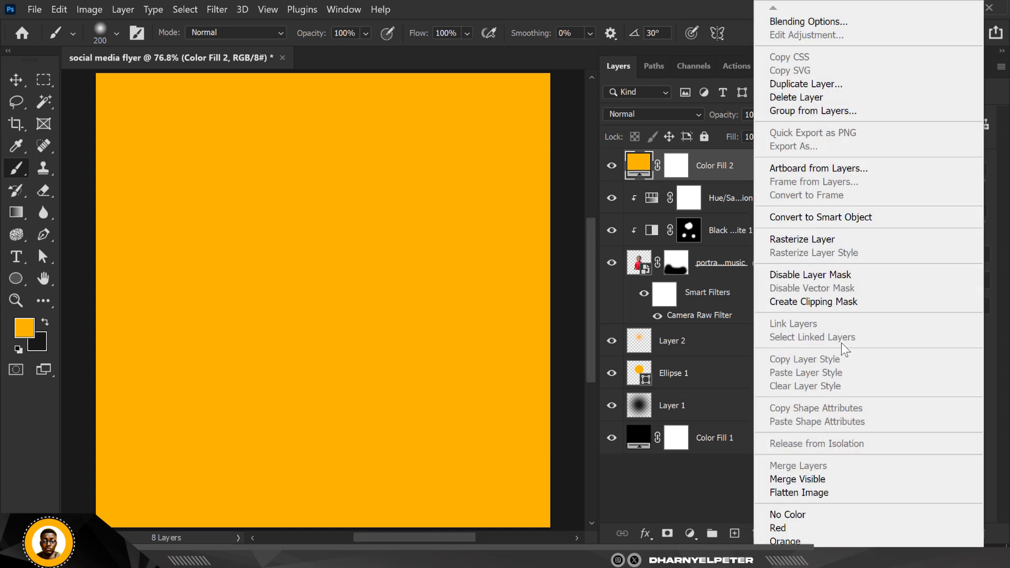
{"action": "left_click", "coordinate": [826, 302]}
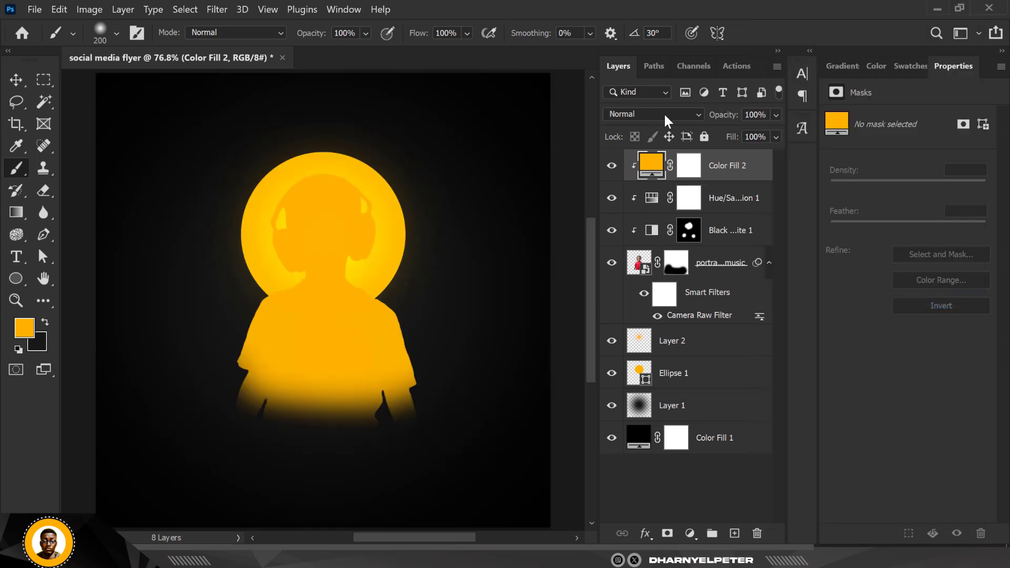
{"action": "left_click", "coordinate": [665, 113]}
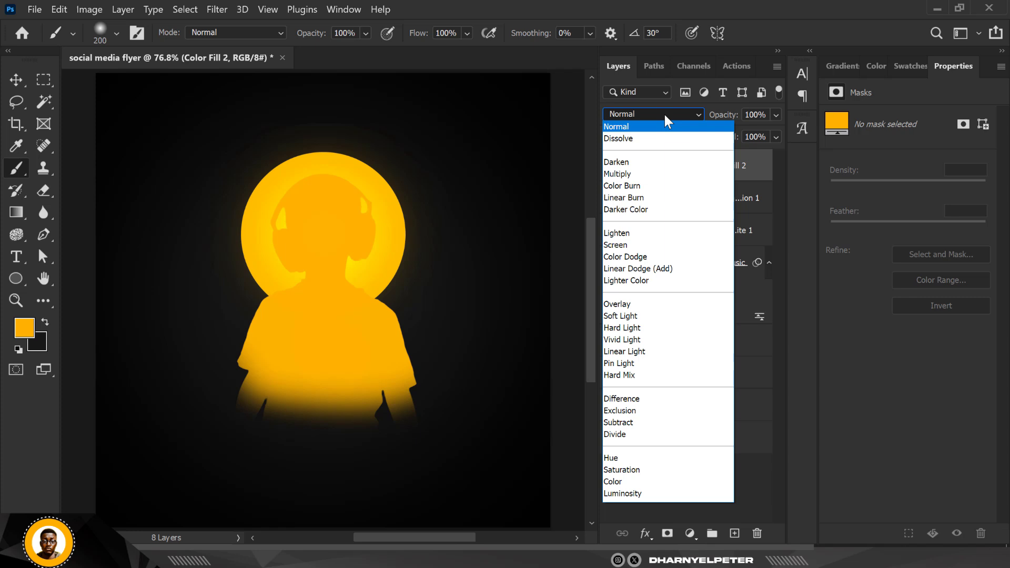
{"action": "left_click", "coordinate": [637, 354]}
{"action": "left_click", "coordinate": [694, 168]}
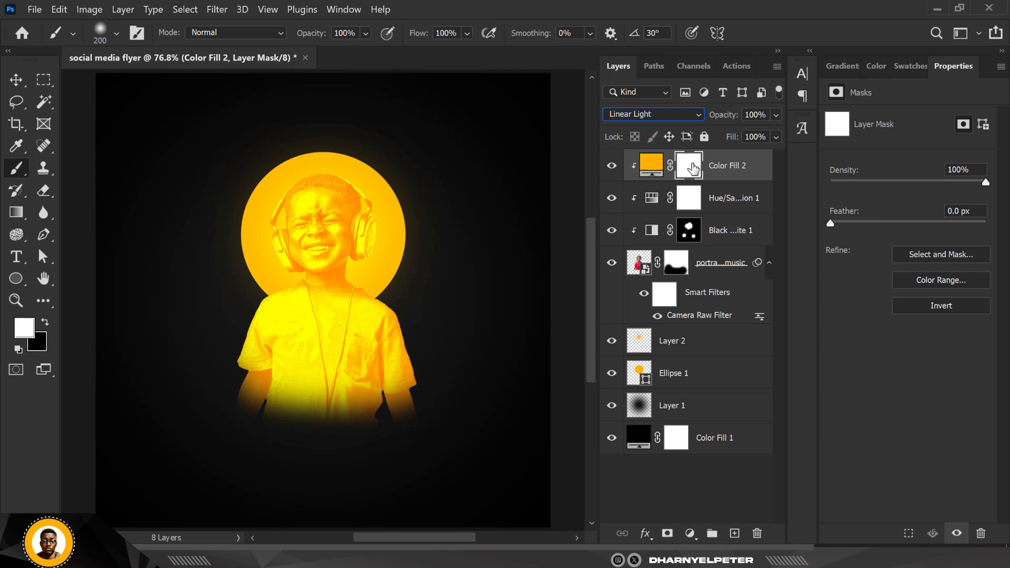
Invert the fill mask and paint yellow onto the right headphone, hair and both sleeve edges
{"action": "key", "text": "ctrl+i"}
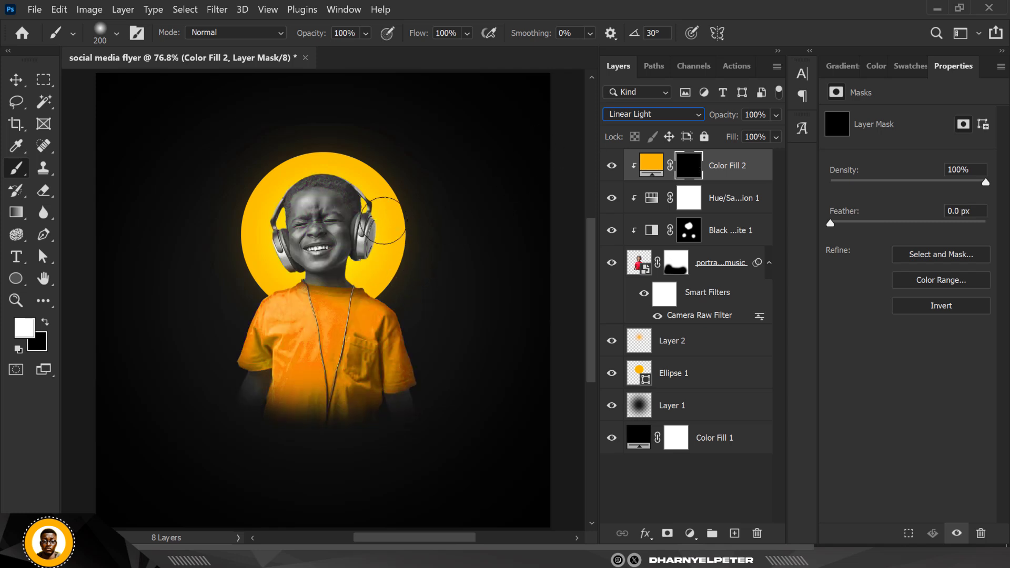
{"action": "mouse_move", "coordinate": [393, 221]}
{"action": "left_mouse_down"}
{"action": "mouse_move", "coordinate": [385, 181]}
{"action": "mouse_move", "coordinate": [346, 147]}
{"action": "mouse_move", "coordinate": [281, 151]}
{"action": "mouse_move", "coordinate": [345, 143]}
{"action": "mouse_move", "coordinate": [264, 161]}
{"action": "mouse_move", "coordinate": [242, 205]}
{"action": "mouse_move", "coordinate": [263, 245]}
{"action": "mouse_move", "coordinate": [263, 286]}
{"action": "left_mouse_up"}
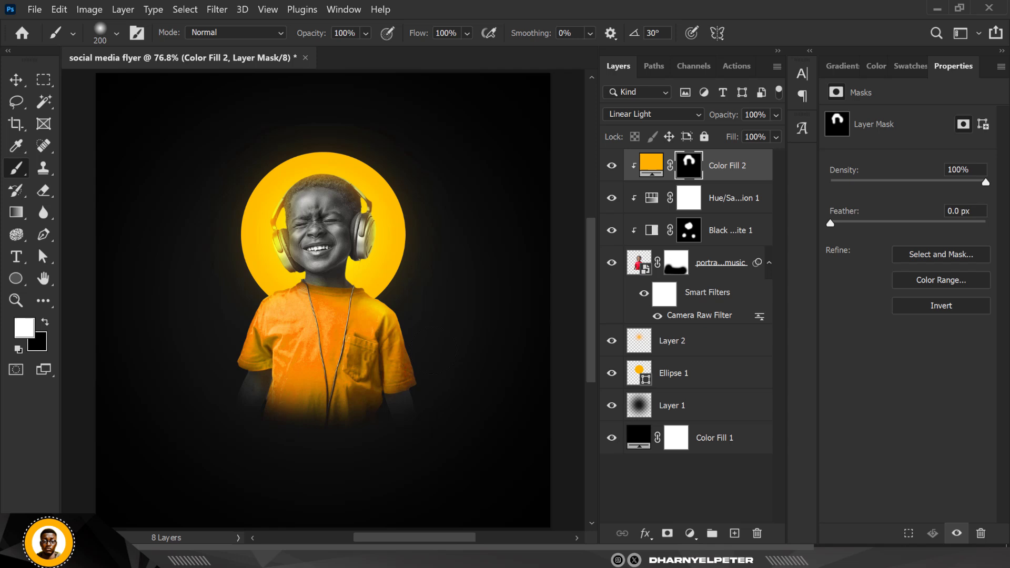
{"action": "mouse_move", "coordinate": [402, 326]}
{"action": "left_mouse_down"}
{"action": "mouse_move", "coordinate": [392, 342]}
{"action": "mouse_move", "coordinate": [408, 390]}
{"action": "left_mouse_up"}
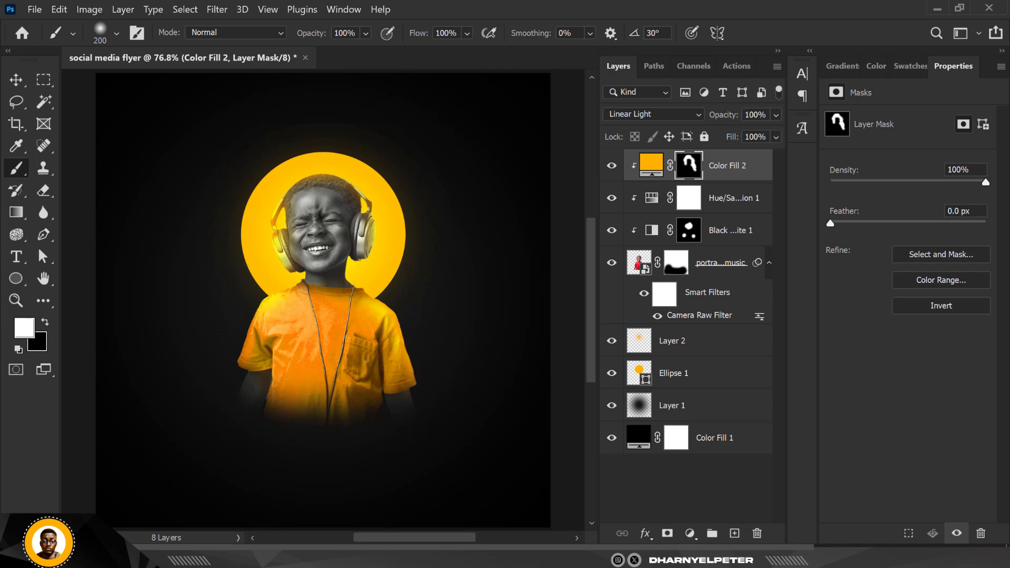
{"action": "left_click_drag", "start_coordinate": [226, 315], "coordinate": [219, 324]}
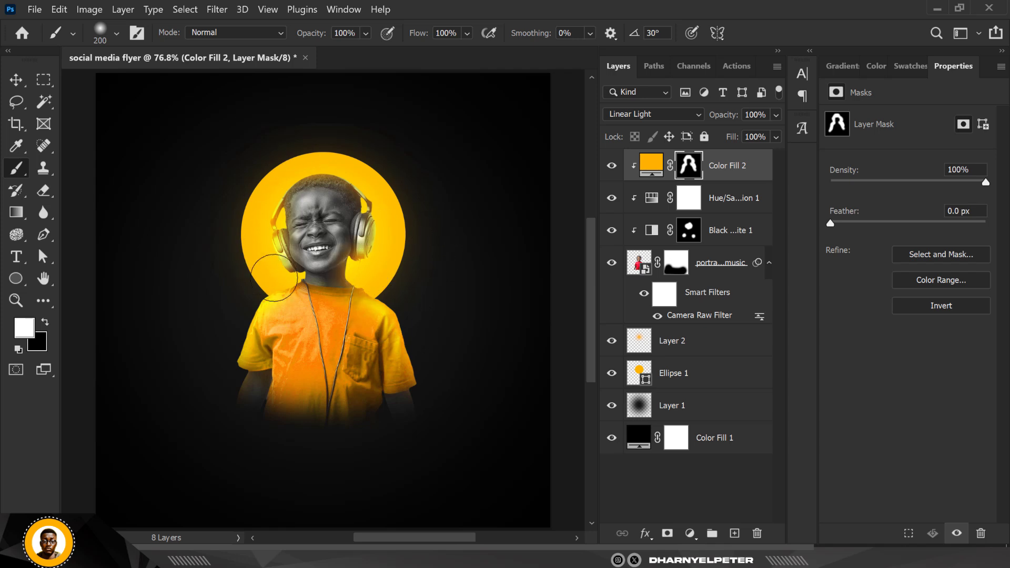
With a smaller brush, paint yellow into the neck and under the headphone, then set opacity to 64%
{"action": "key", "text": "bracketleft"}
{"action": "key", "text": "bracketleft"}
{"action": "key", "text": "bracketleft"}
{"action": "key", "text": "bracketleft"}
{"action": "key", "text": "bracketleft"}
{"action": "key", "text": "bracketleft"}
{"action": "key", "text": "bracketleft"}
{"action": "key", "text": "bracketleft"}
{"action": "key", "text": "bracketleft"}
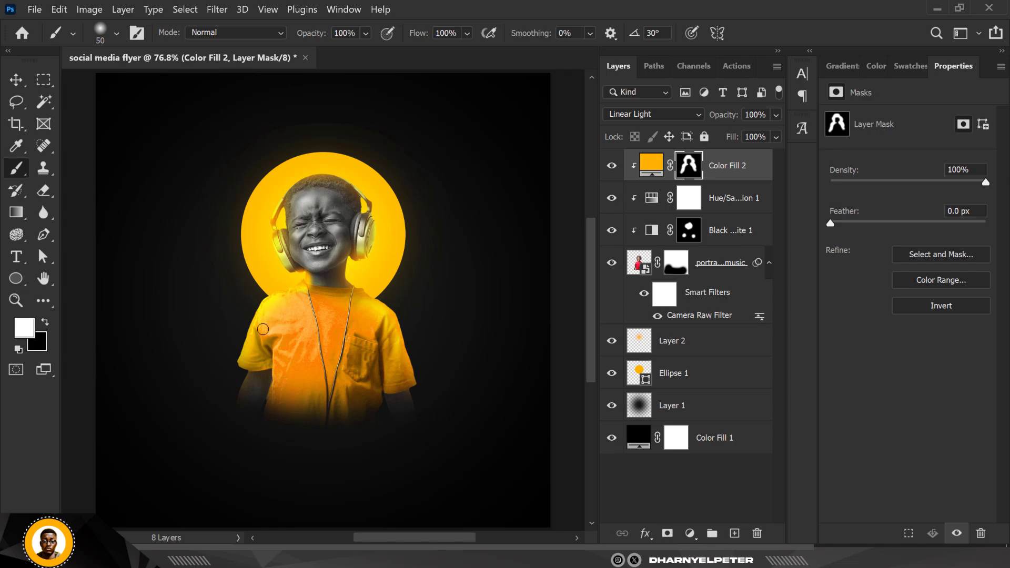
{"action": "scroll", "coordinate": [288, 277], "scroll_direction": "up", "scroll_amount": 1}
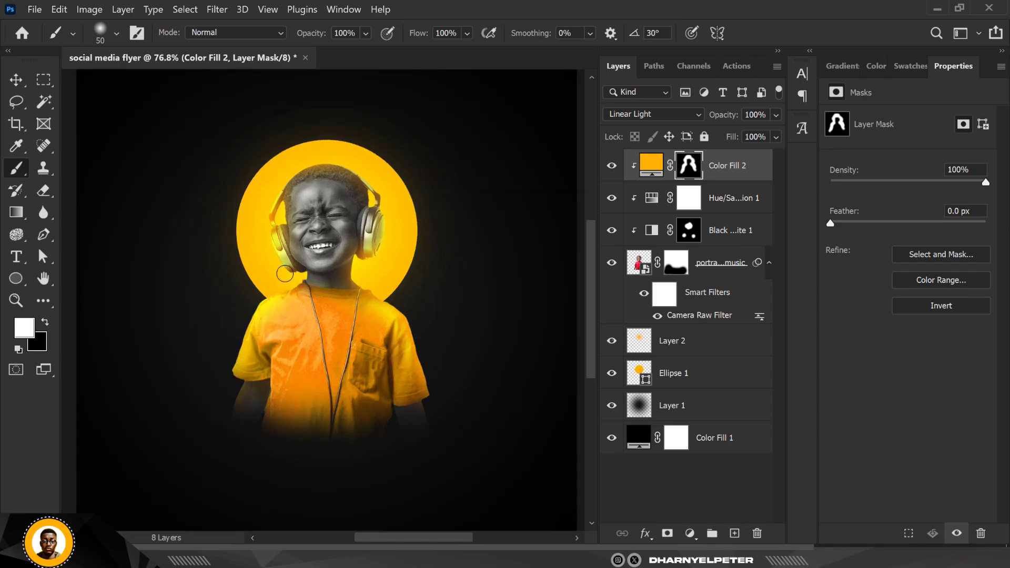
{"action": "scroll", "coordinate": [289, 278], "scroll_direction": "up", "scroll_amount": 5}
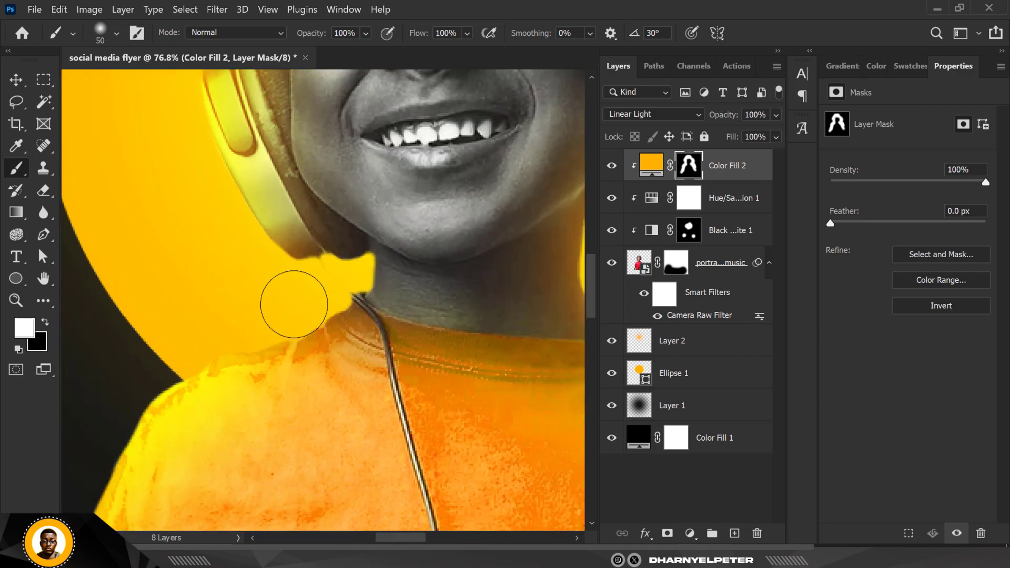
{"action": "mouse_move", "coordinate": [347, 274]}
{"action": "left_mouse_down"}
{"action": "mouse_move", "coordinate": [311, 301]}
{"action": "mouse_move", "coordinate": [338, 282]}
{"action": "mouse_move", "coordinate": [304, 326]}
{"action": "left_mouse_up"}
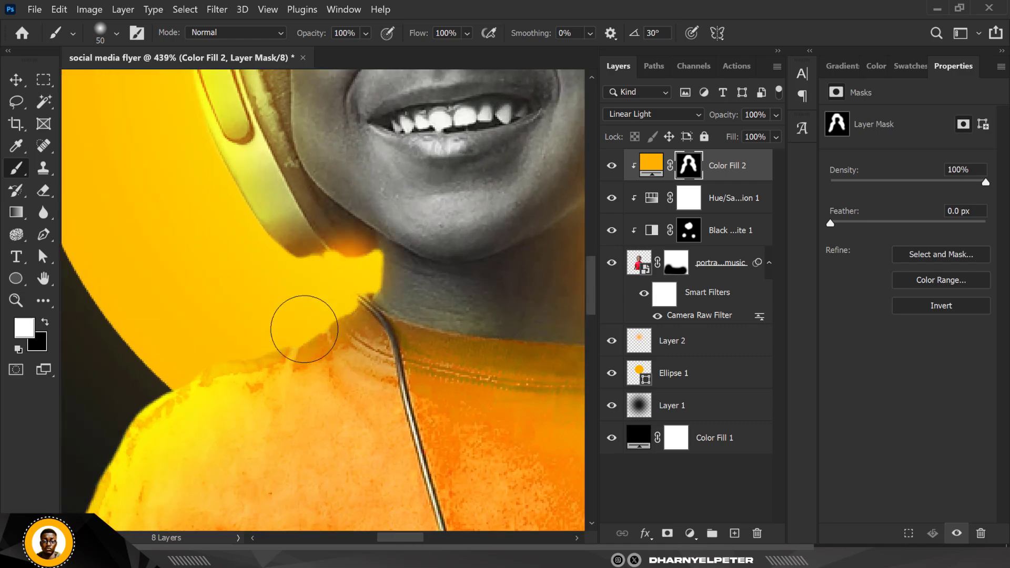
{"action": "scroll", "coordinate": [293, 278], "scroll_direction": "down", "scroll_amount": 6}
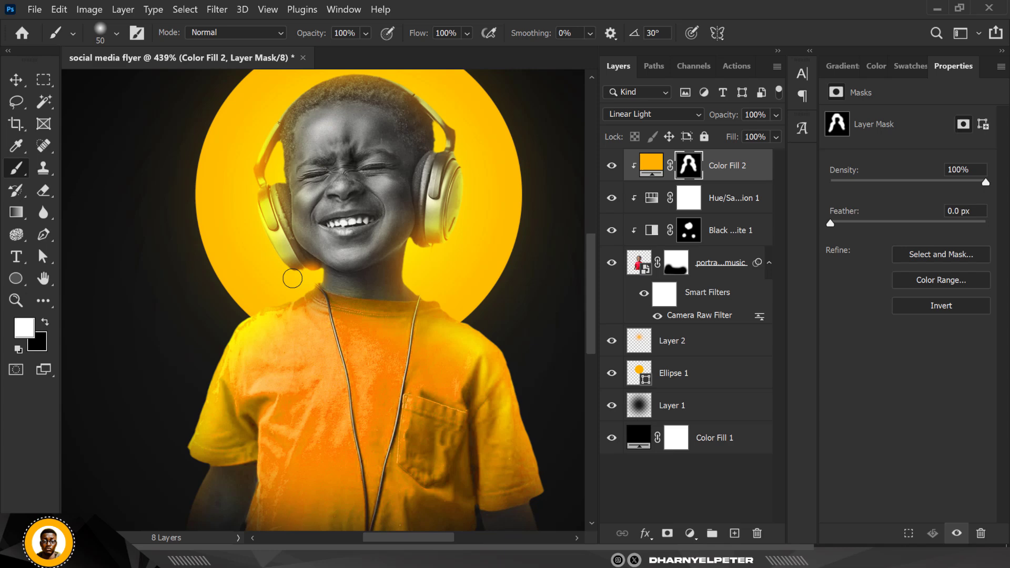
{"action": "scroll", "coordinate": [380, 254], "scroll_direction": "up", "scroll_amount": 1}
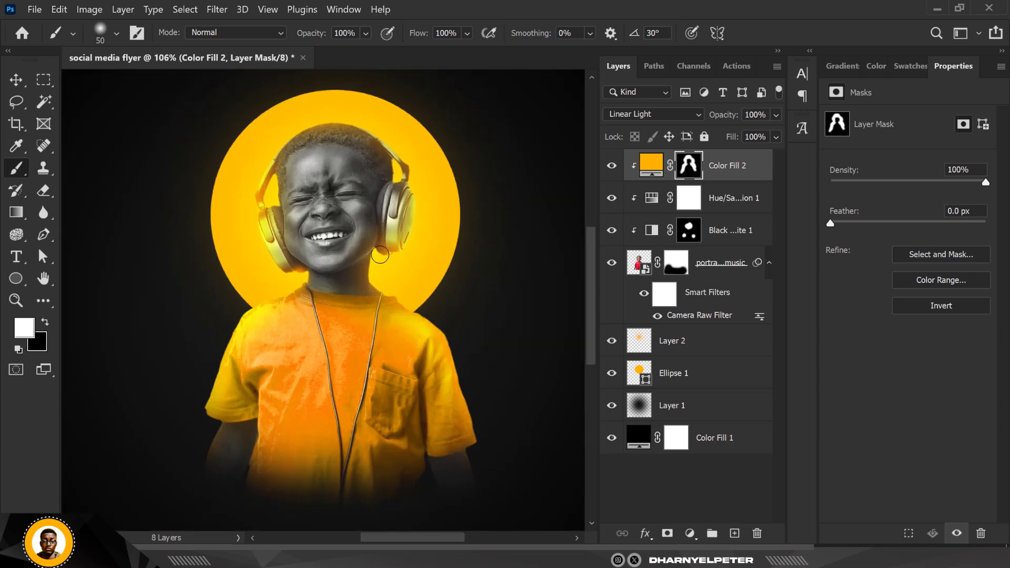
{"action": "left_click", "coordinate": [380, 254]}
{"action": "scroll", "coordinate": [380, 254], "scroll_direction": "up", "scroll_amount": 4}
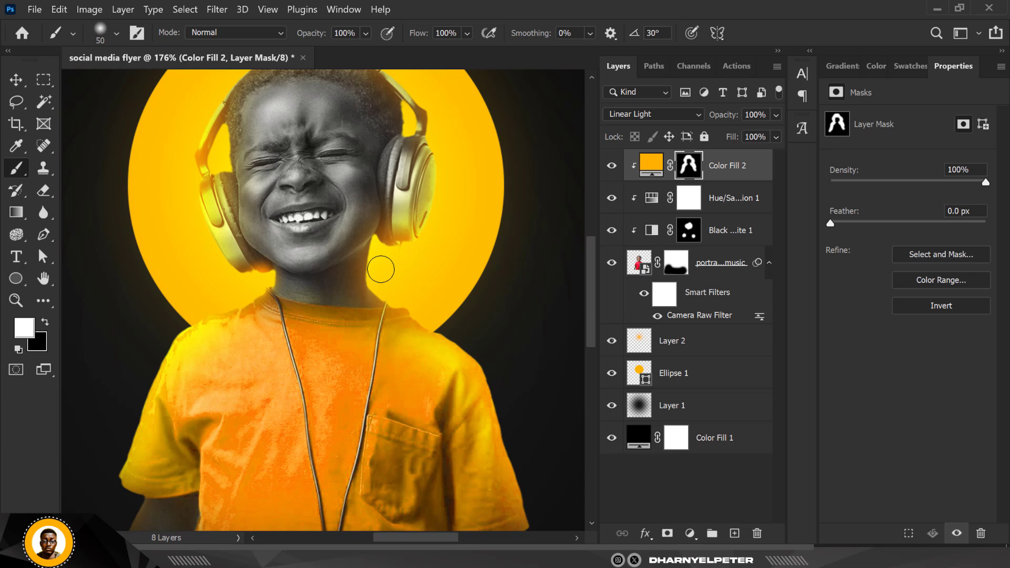
{"action": "scroll", "coordinate": [378, 269], "scroll_direction": "down", "scroll_amount": 1}
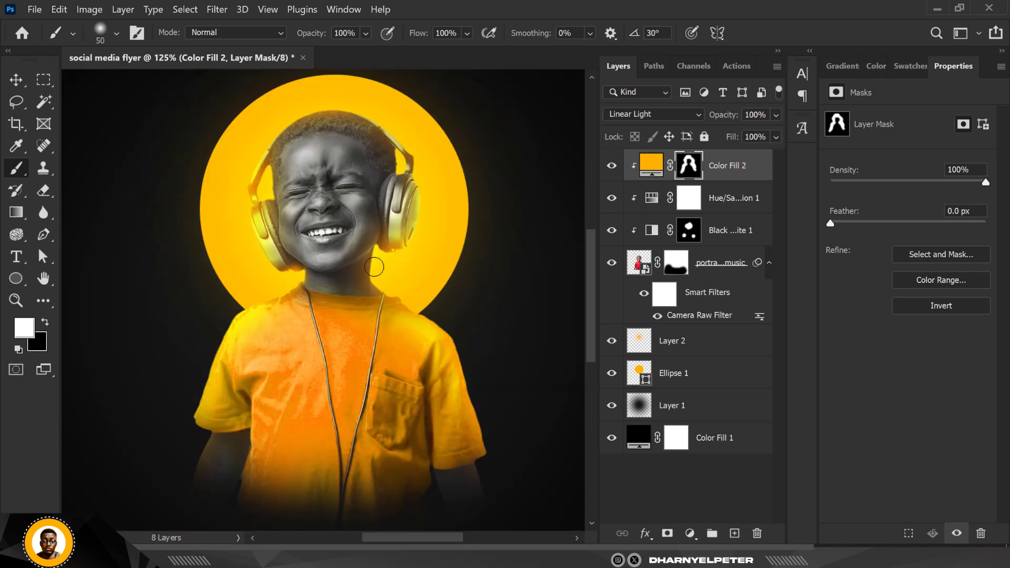
{"action": "scroll", "coordinate": [374, 267], "scroll_direction": "down", "scroll_amount": 4}
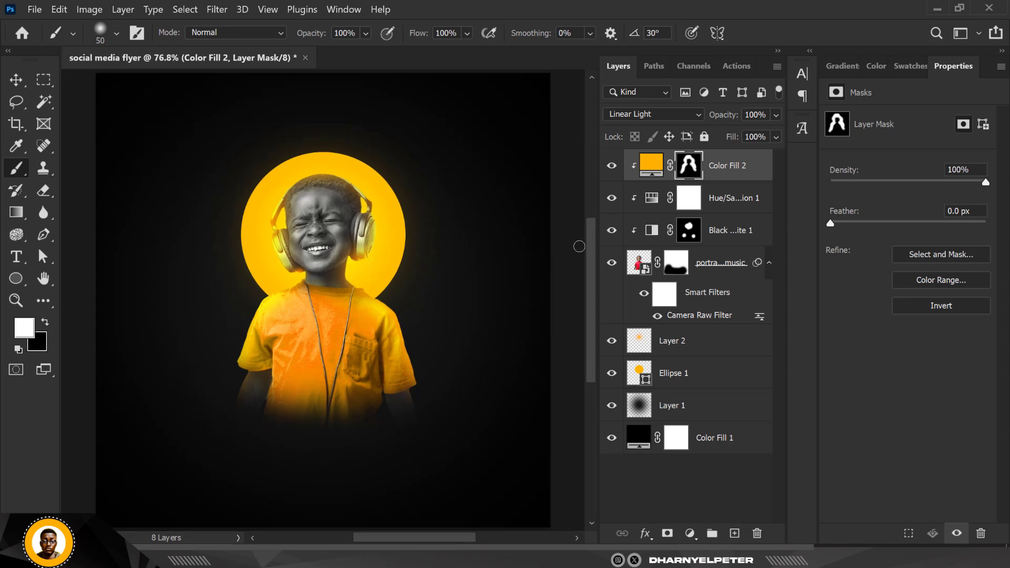
{"action": "left_click", "coordinate": [777, 115]}
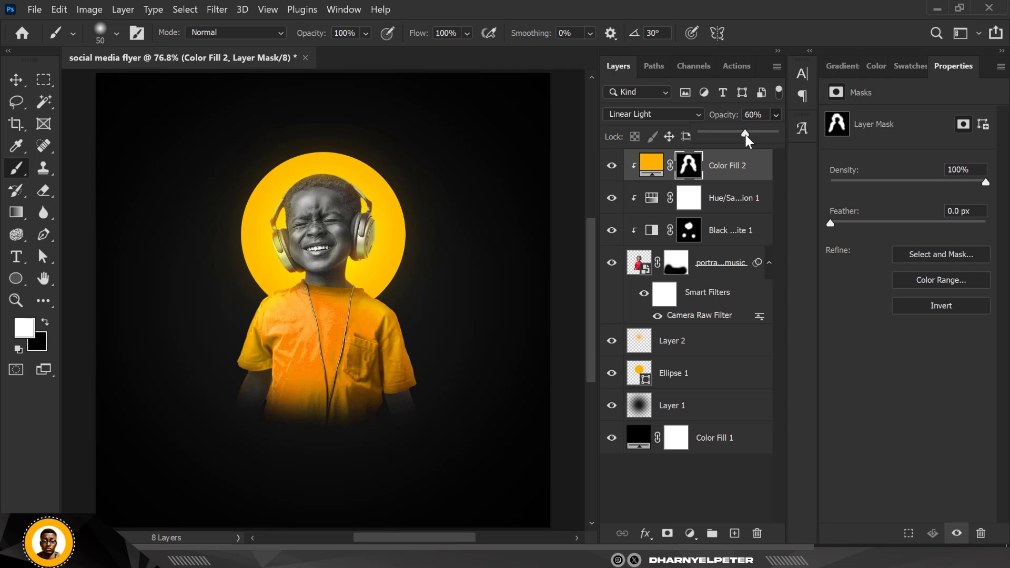
{"action": "scroll", "coordinate": [437, 266], "scroll_direction": "down", "scroll_amount": 5}
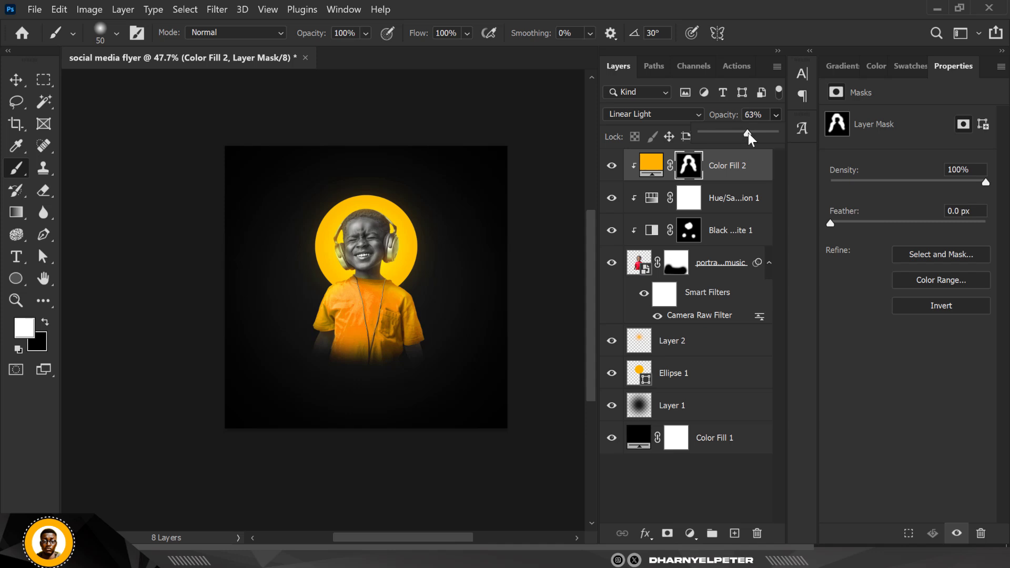
Group Ellipse 1 through Color Fill 2 into Group 1 and nudge it up
{"action": "left_click", "coordinate": [16, 79]}
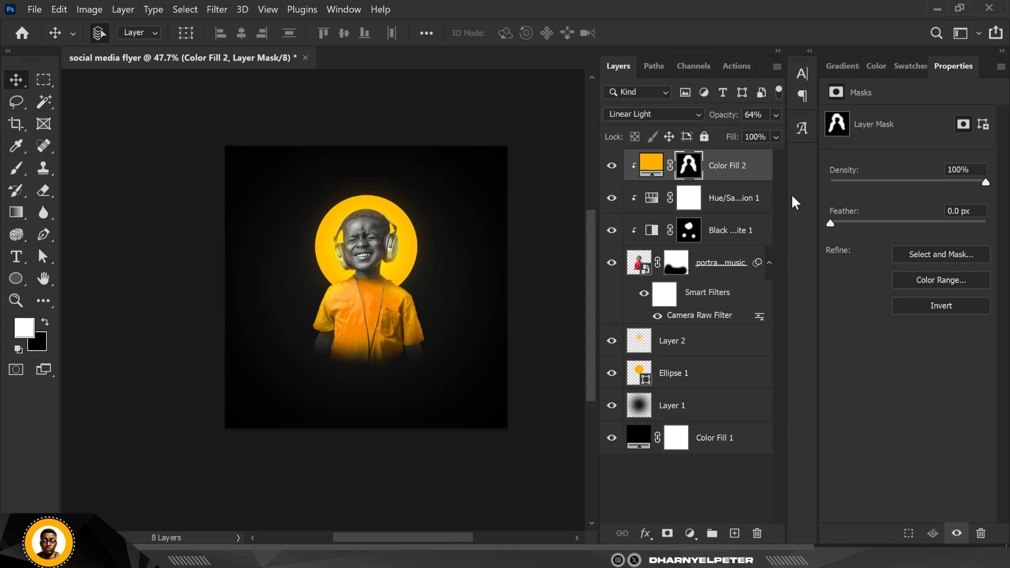
{"action": "scroll", "coordinate": [405, 268], "scroll_direction": "up", "scroll_amount": 1}
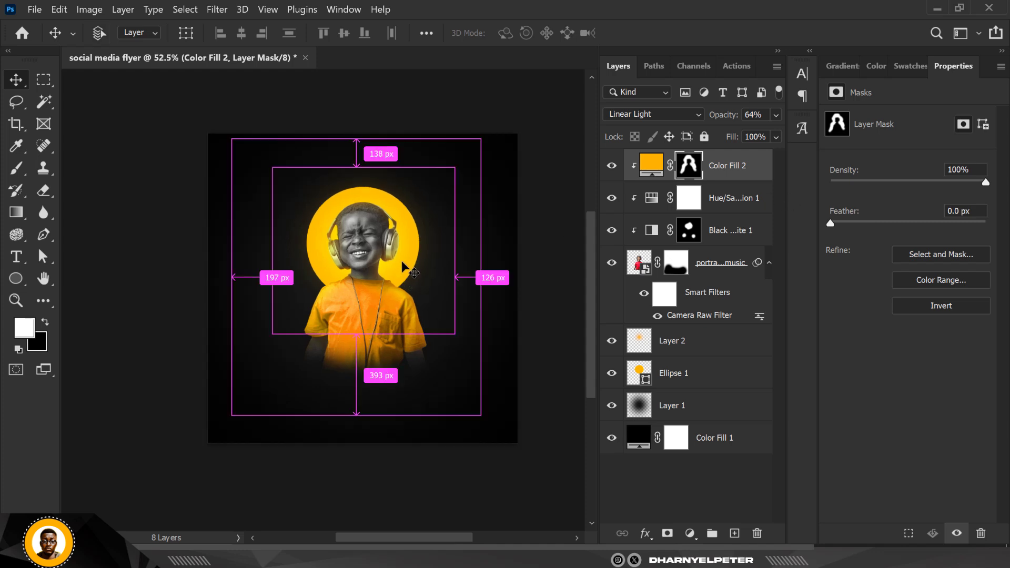
{"action": "scroll", "coordinate": [405, 268], "scroll_direction": "up", "scroll_amount": 4}
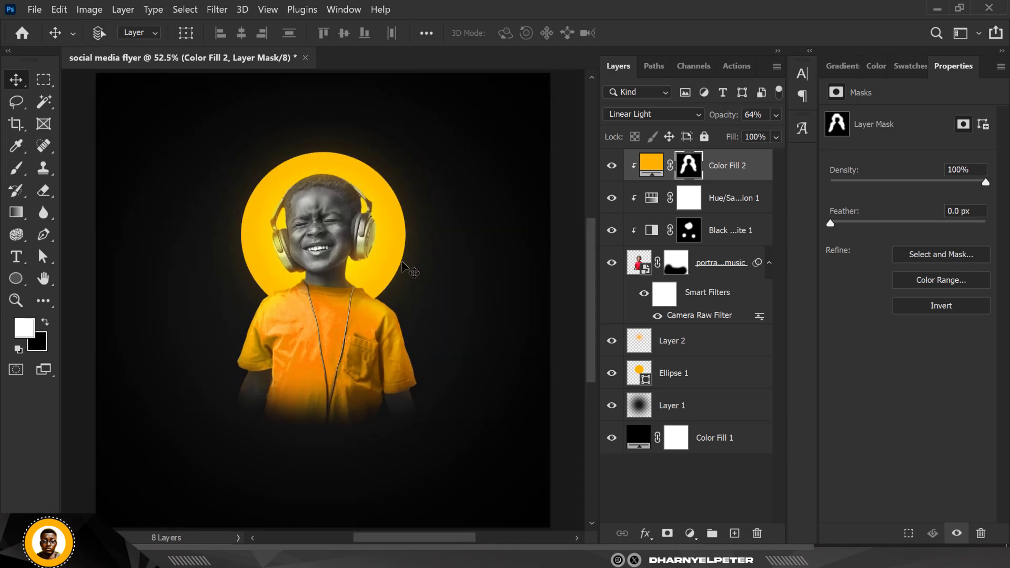
{"action": "left_click", "coordinate": [706, 375]}
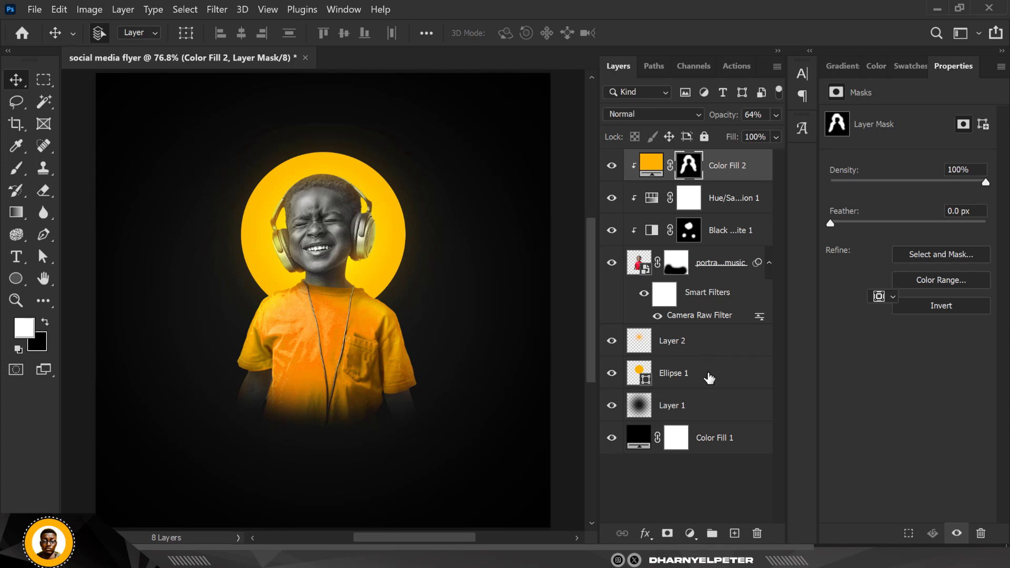
{"action": "left_click", "coordinate": [729, 167], "text": "shift"}
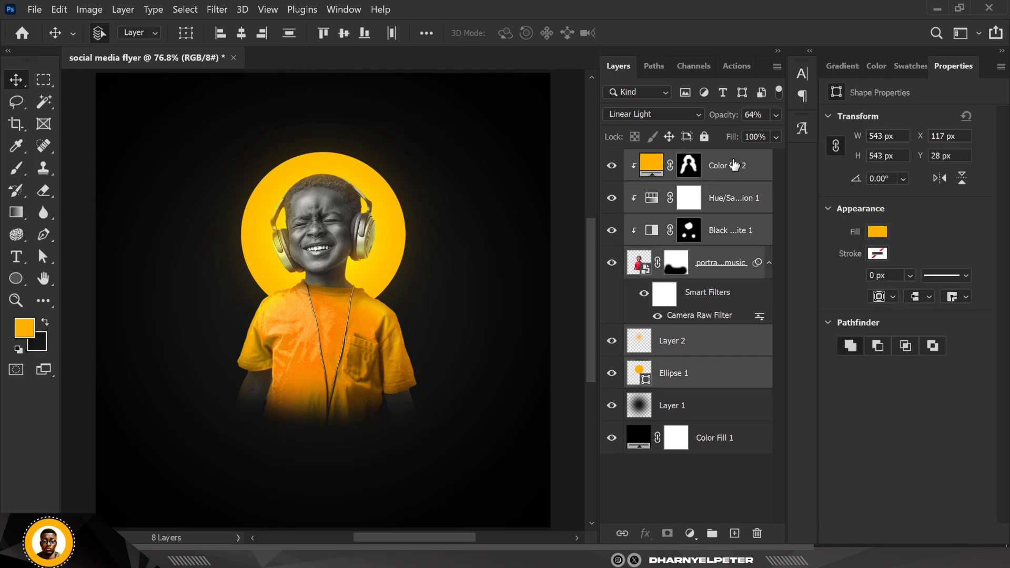
{"action": "key", "text": "ctrl+g"}
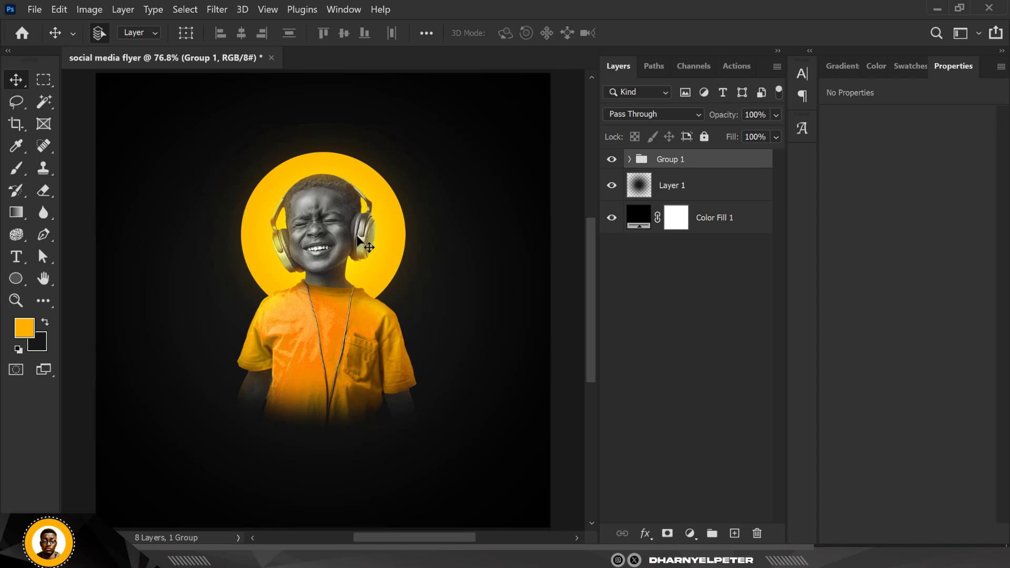
{"action": "scroll", "coordinate": [363, 242], "scroll_direction": "down", "scroll_amount": 2}
{"action": "key", "text": "shift+Up"}
{"action": "key", "text": "shift+Up"}
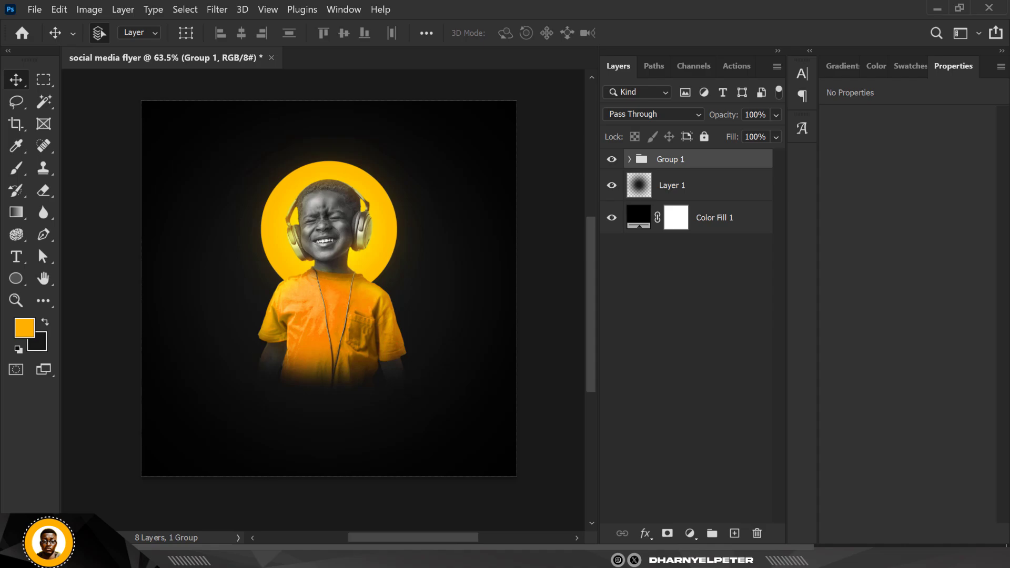
Drag the Untitled-1 image from the file folder into the Photoshop document
{"action": "left_click", "coordinate": [937, 9]}
{"action": "left_click", "coordinate": [279, 128]}
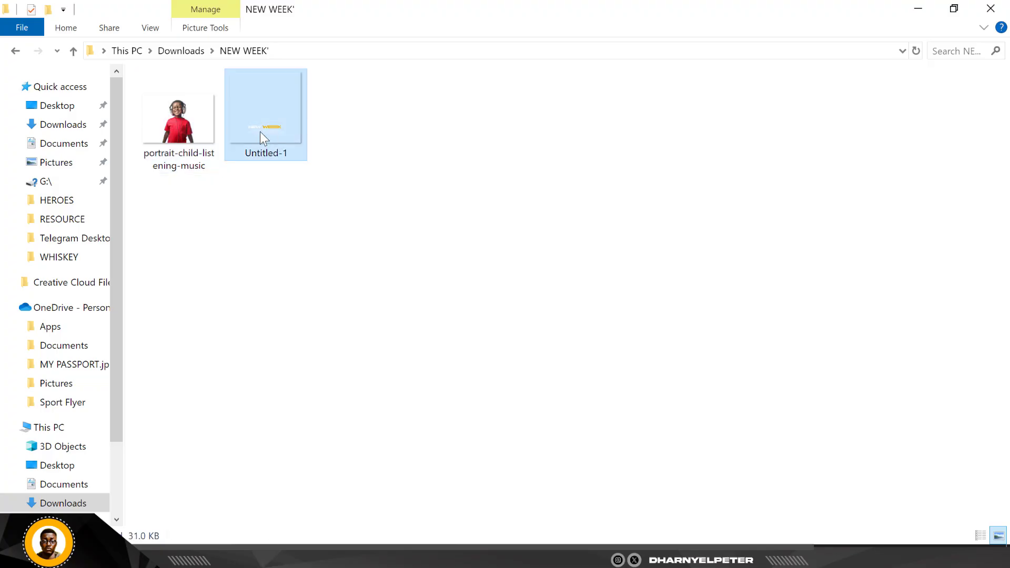
{"action": "left_click_drag", "start_coordinate": [260, 132], "coordinate": [356, 418]}
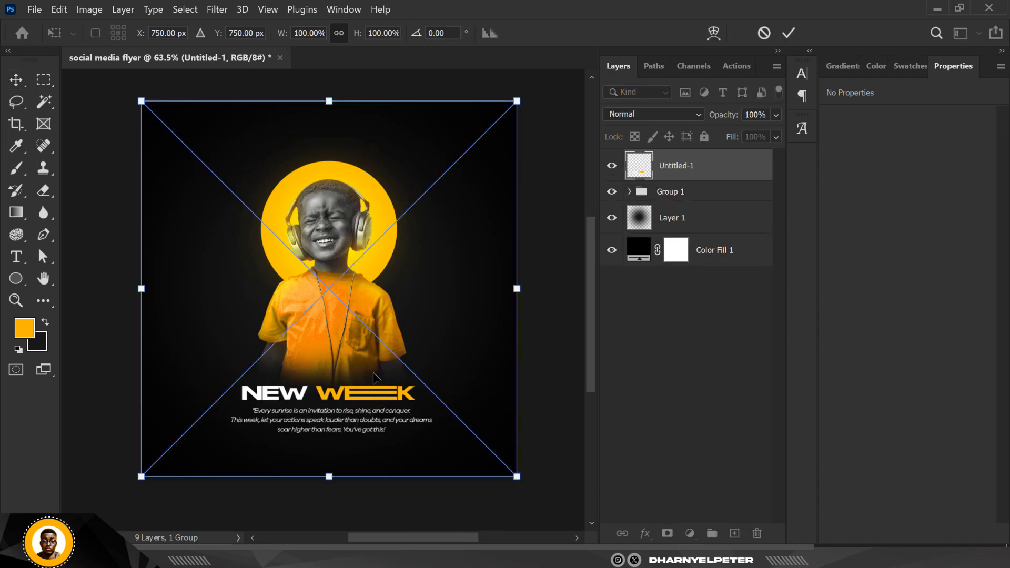
Commit Untitled-1 as an 804 × 189 px smart object below the boy
{"action": "key", "text": "Return"}
{"action": "scroll", "coordinate": [350, 282], "scroll_direction": "down", "scroll_amount": 3}
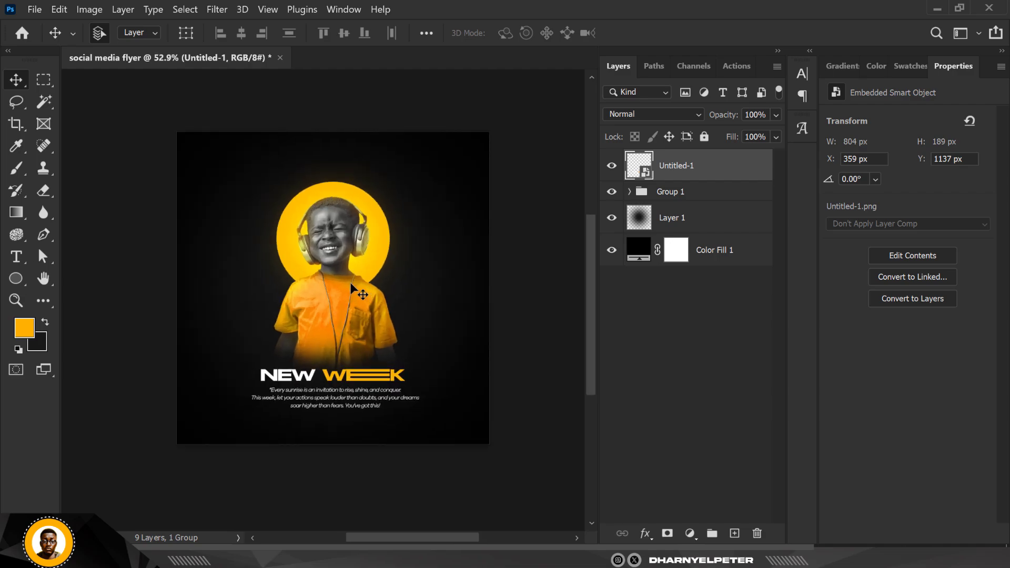